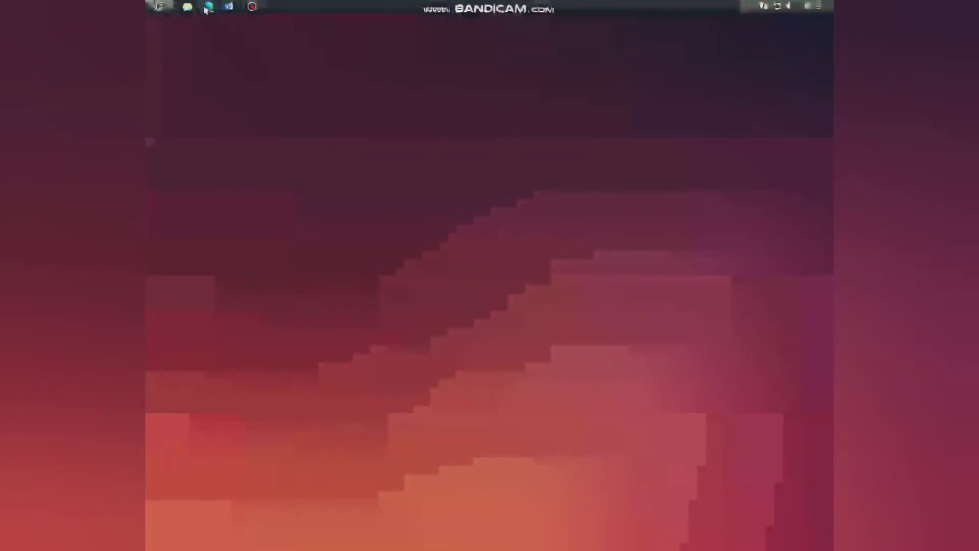
Launch the Edge browser and go to google.com.
click(209, 7)
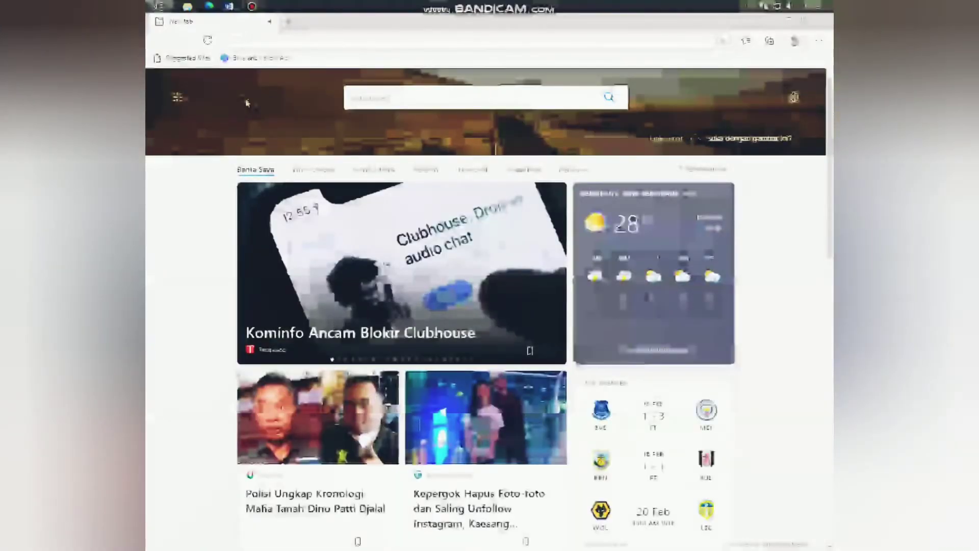
text(google.com)
key(Return)
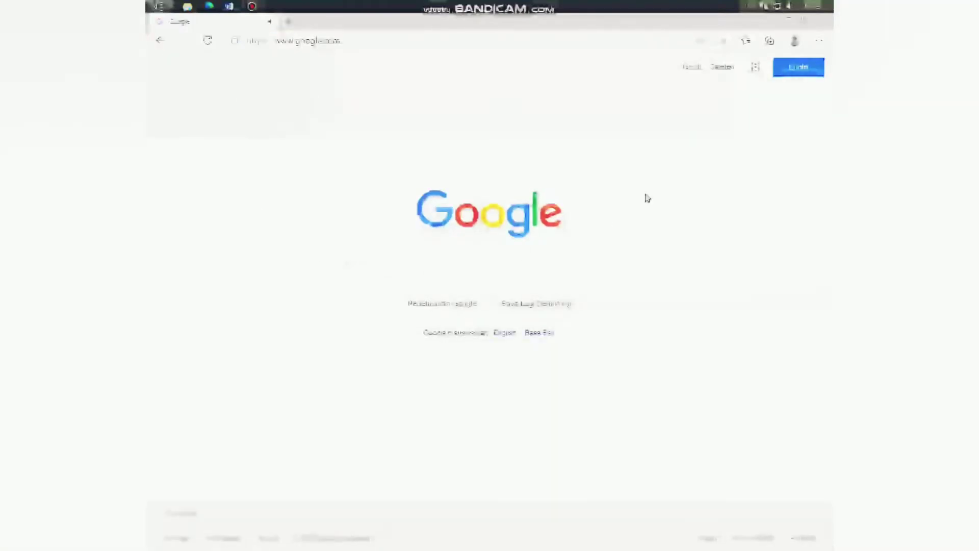
Sign in to Google with the first listed account, entering the account password.
click(804, 68)
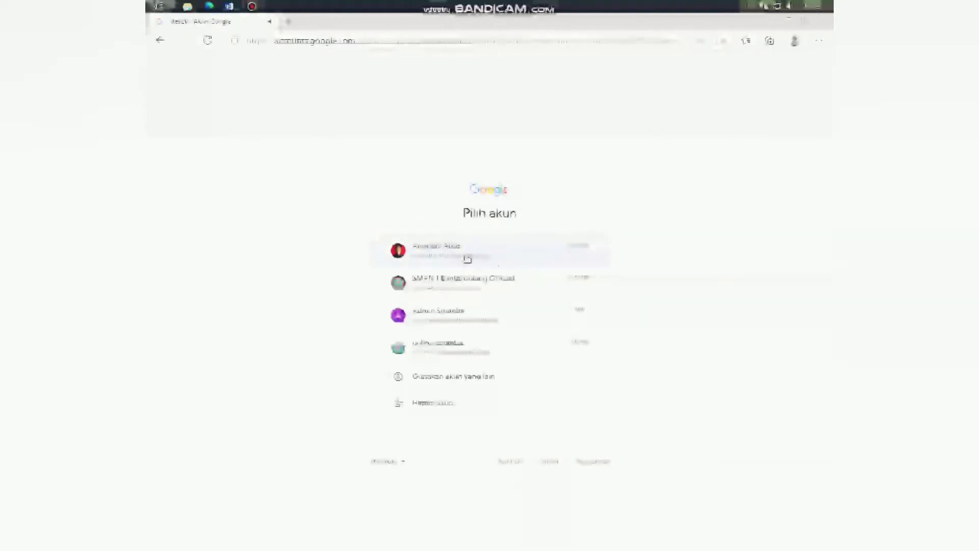
click(467, 256)
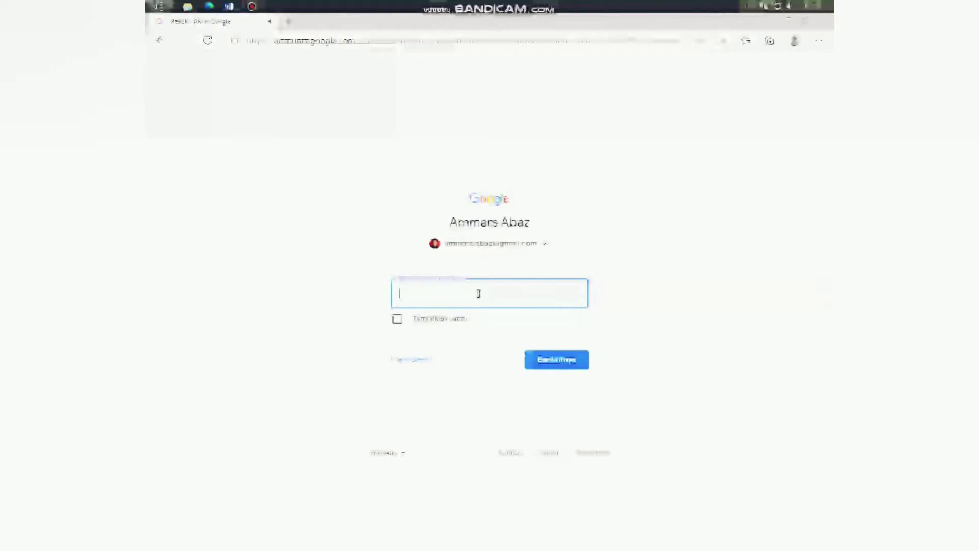
text(•)
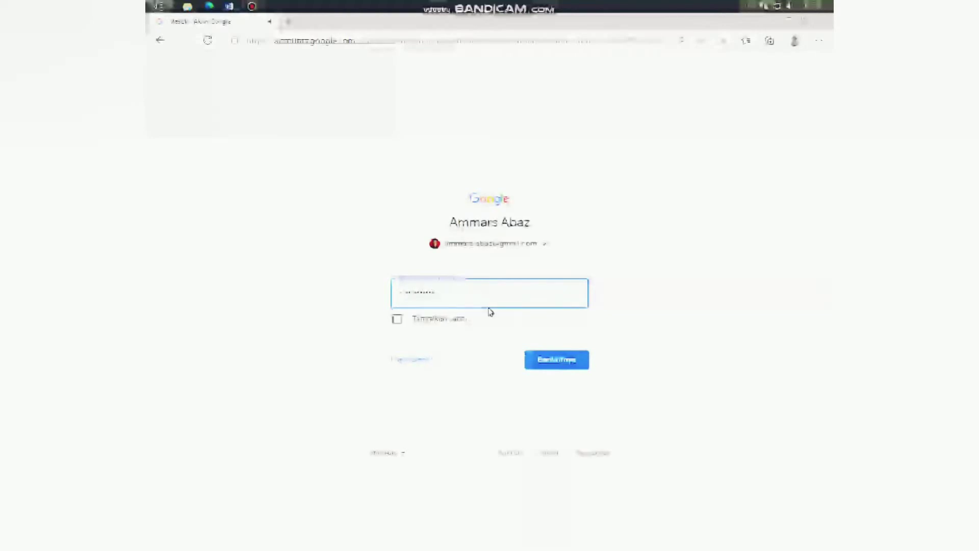
click(571, 362)
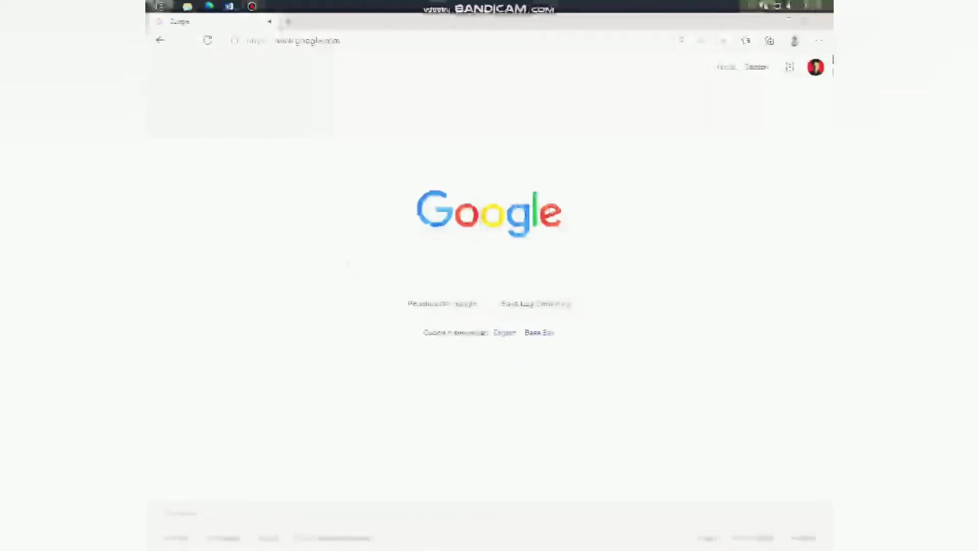
Look through the available Google apps and open Google Drive.
click(793, 68)
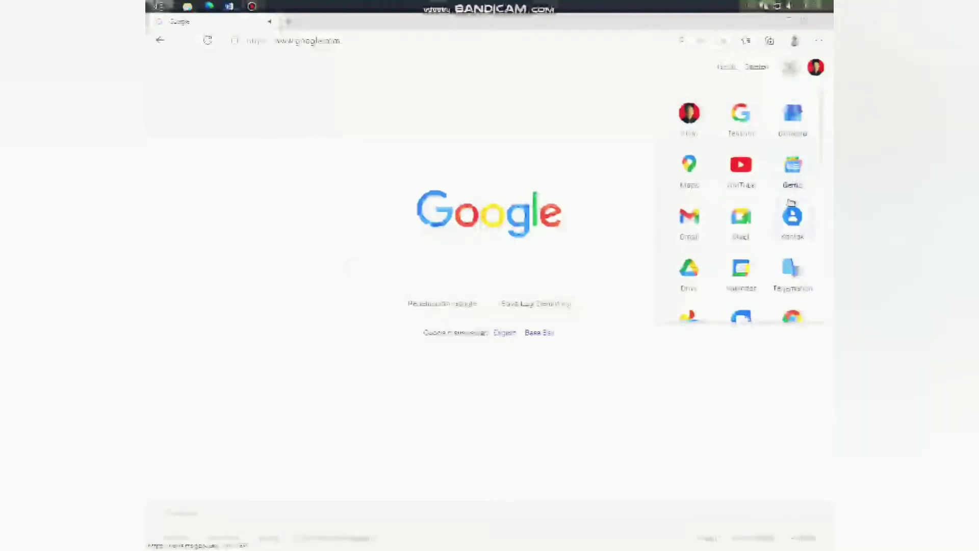
scroll(790, 204, down, 2)
scroll(790, 204, down, 2)
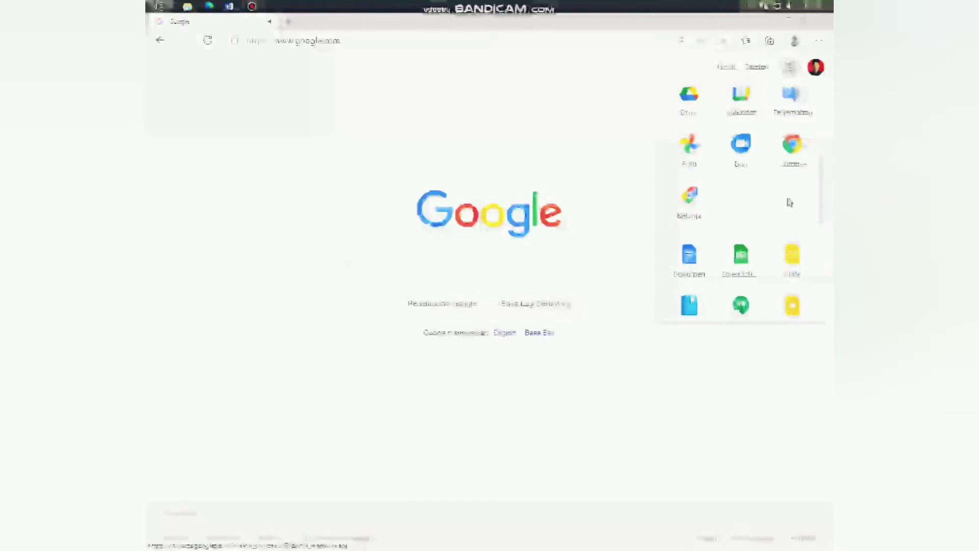
scroll(789, 201, down, 2)
scroll(789, 201, down, 3)
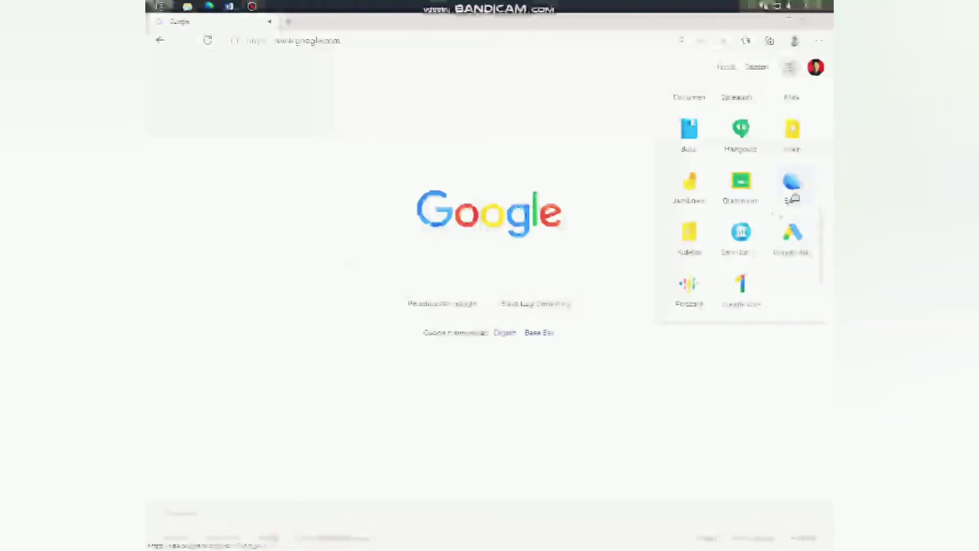
scroll(763, 153, up, 2)
scroll(765, 156, up, 5)
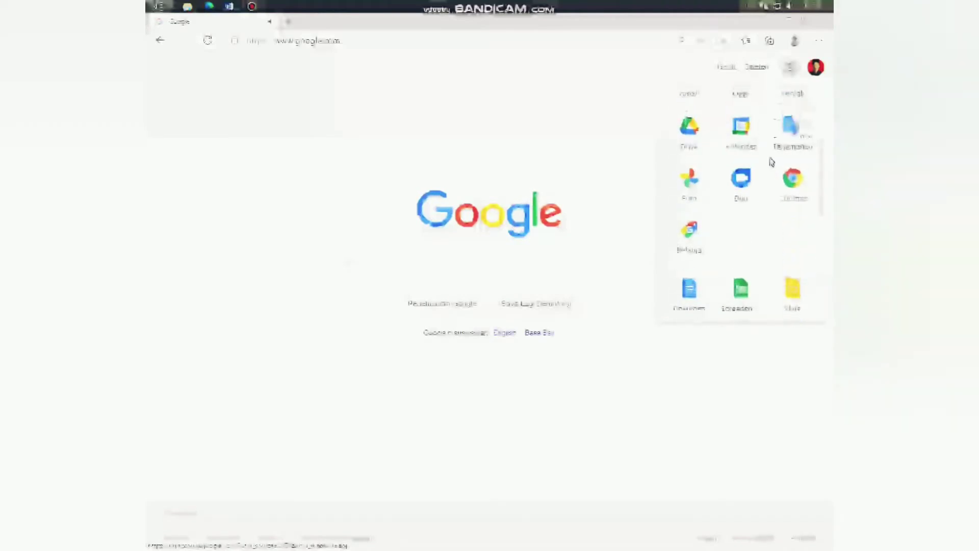
scroll(771, 162, up, 2)
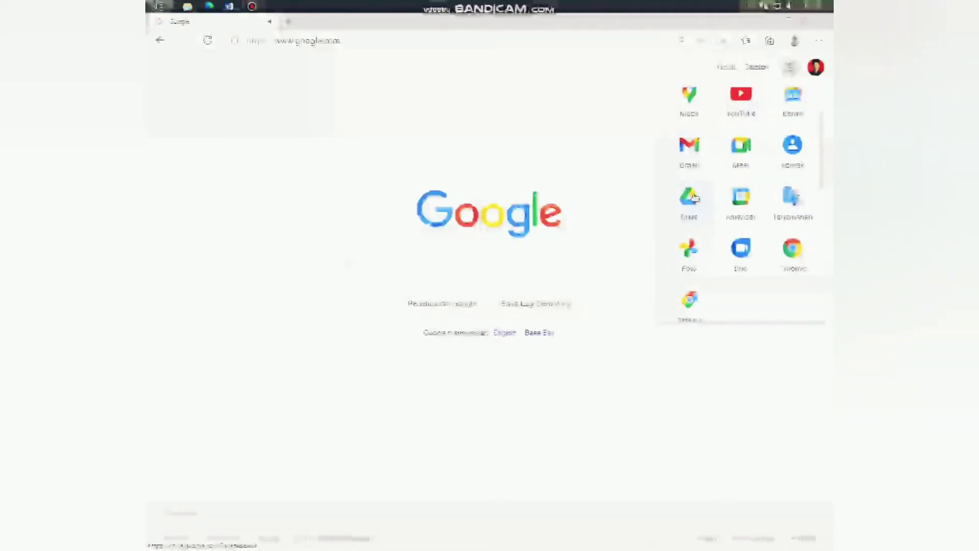
click(693, 198)
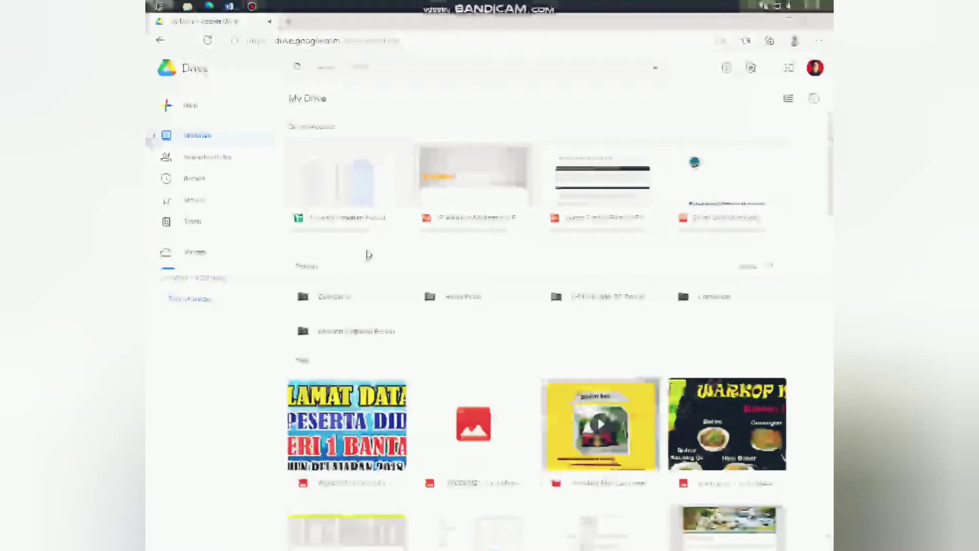
Enter "Mencari dokumen secara cepat" as a Drive search query, then clear it and close the search suggestions.
click(315, 67)
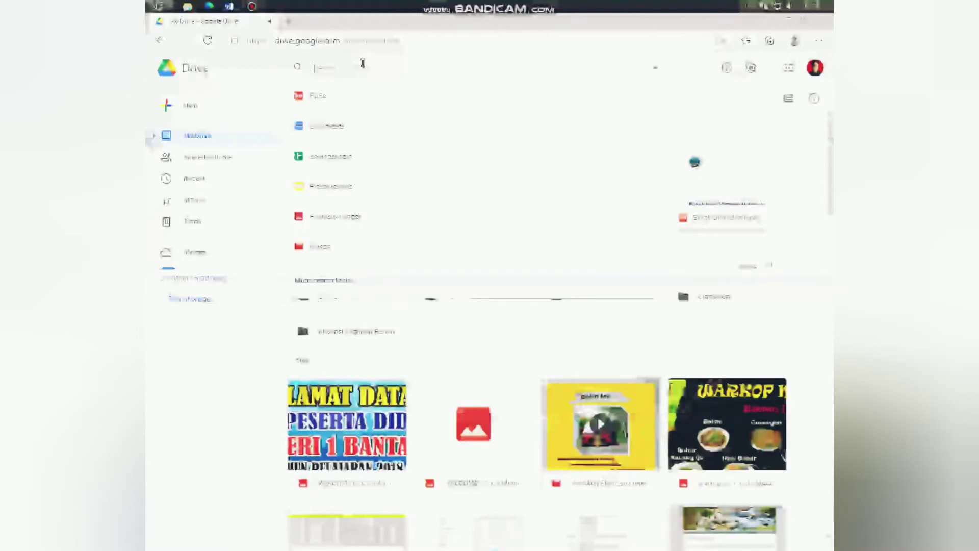
text(hari)
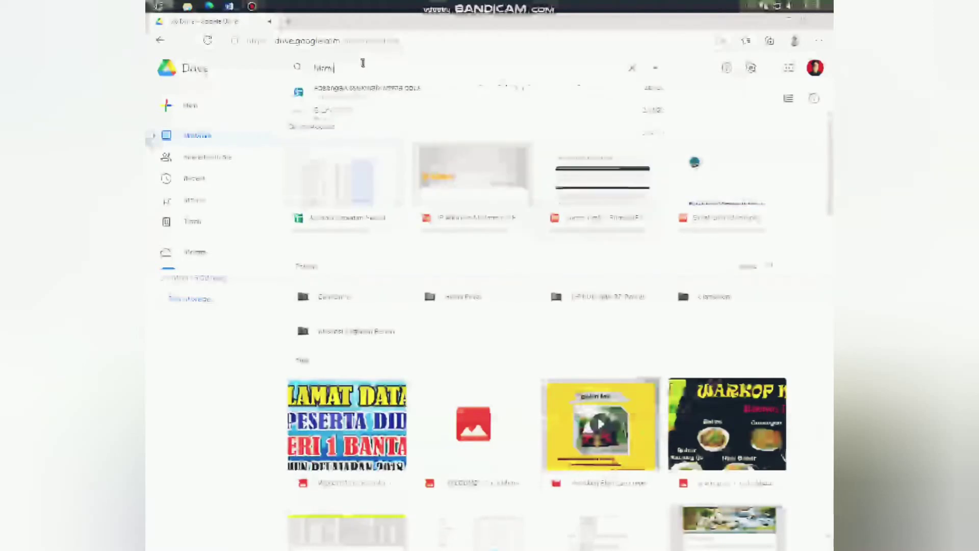
key(BackSpace)
key(BackSpace)
key(BackSpace)
key(BackSpace)
text(Menc)
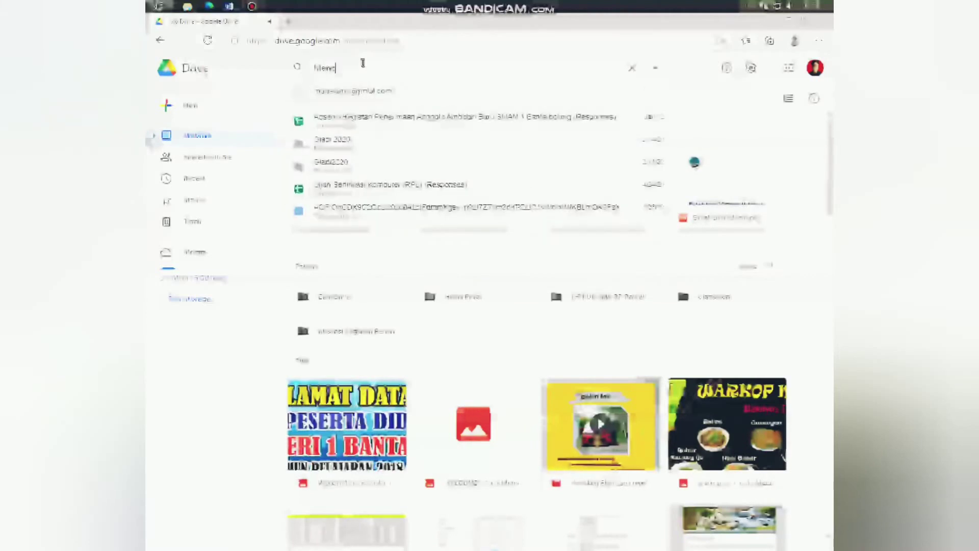
text(ari dok)
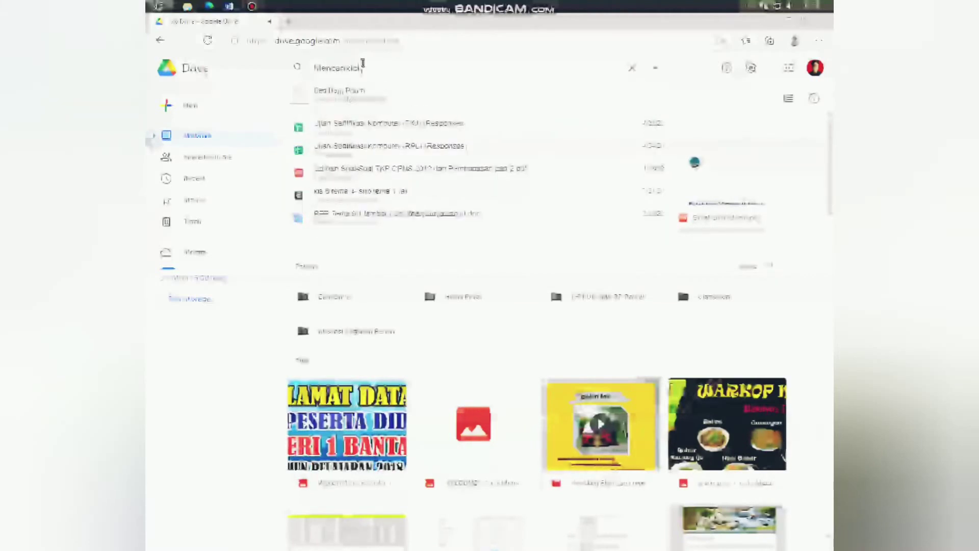
text(umen se)
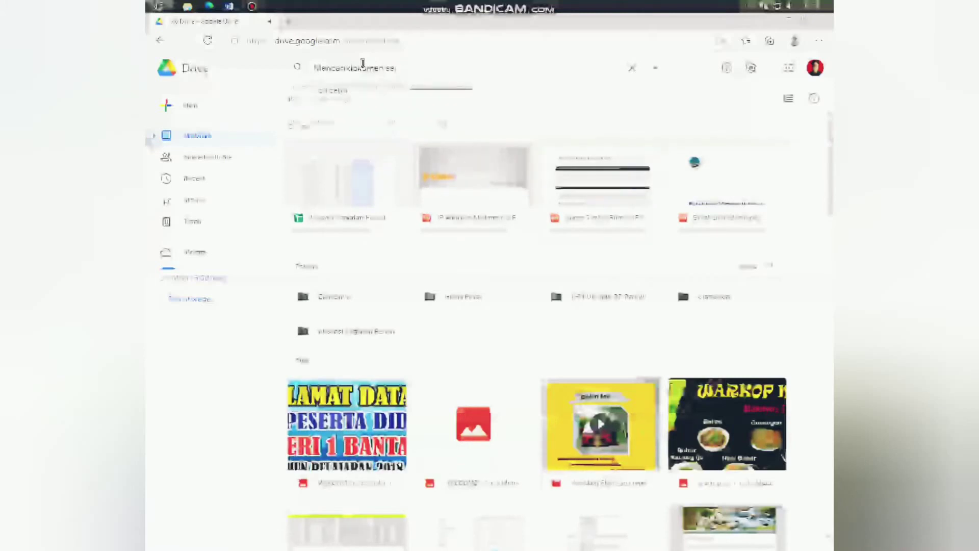
text(cara cepat)
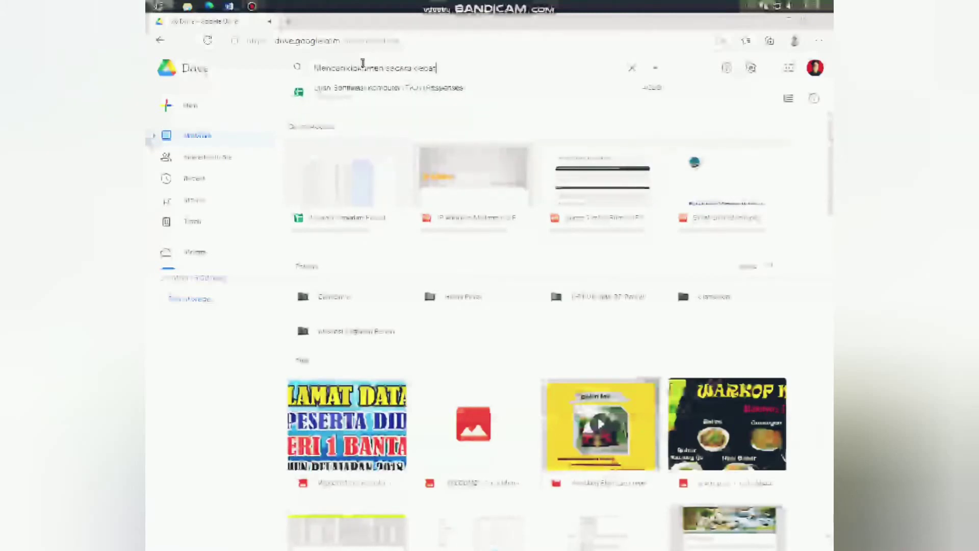
drag(439, 68, 314, 68)
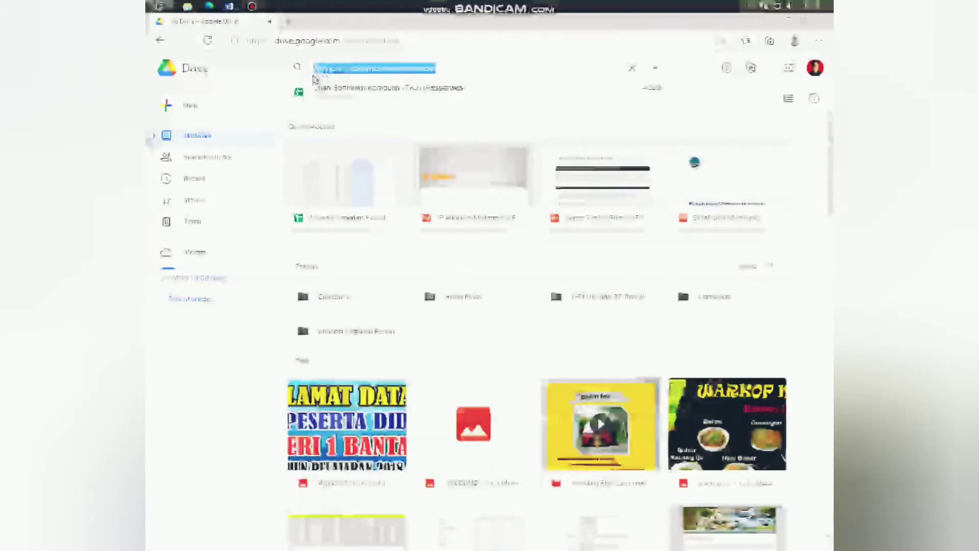
key(BackSpace)
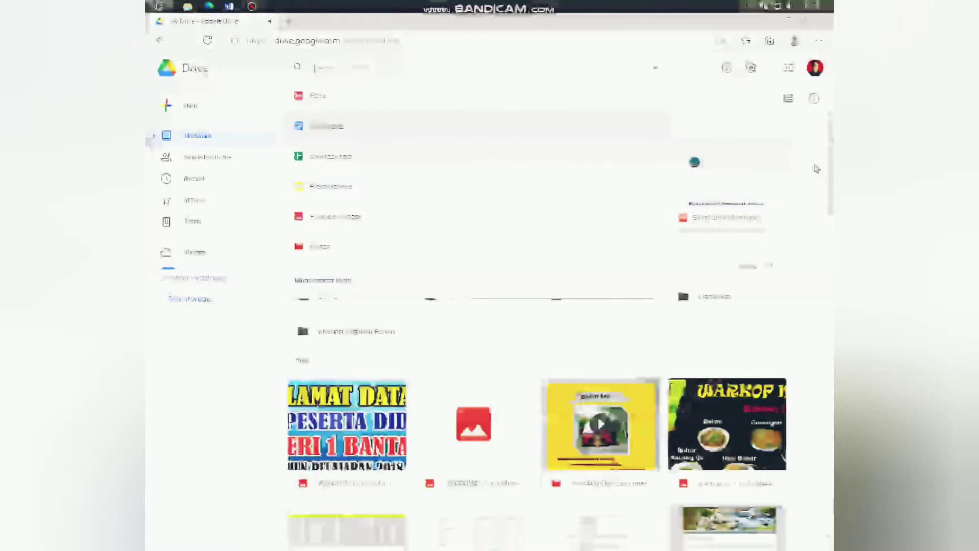
click(815, 170)
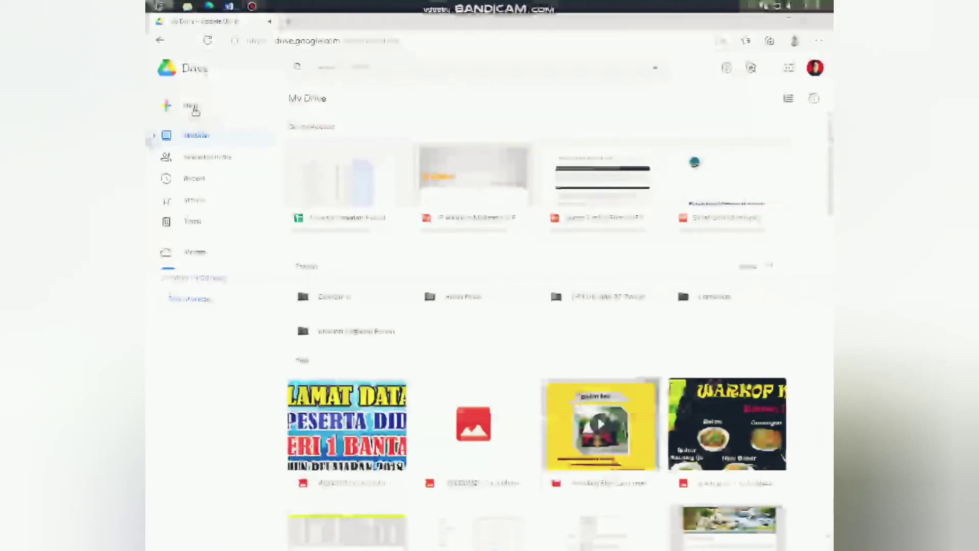
View the Shared with me, Recent, Starred and Trash sections, then return to My Drive.
click(200, 157)
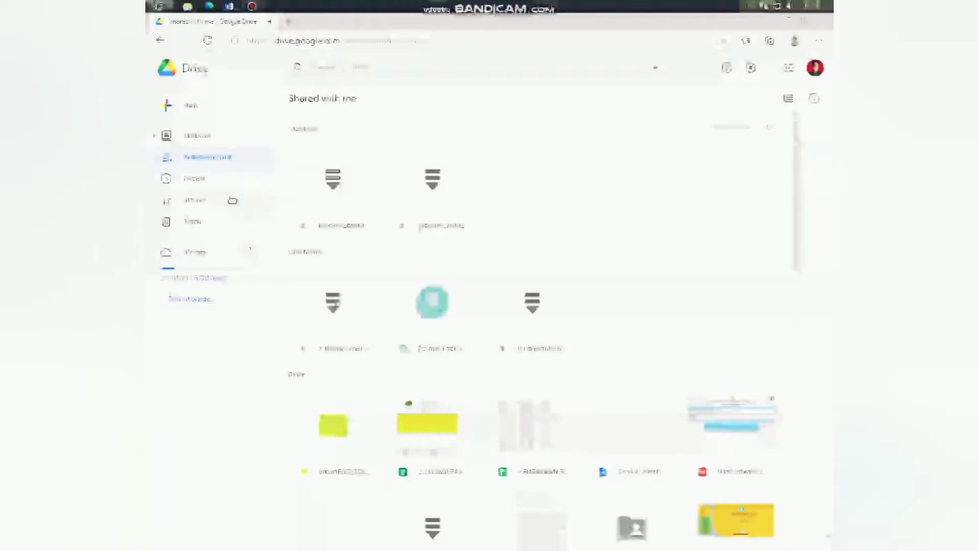
click(192, 179)
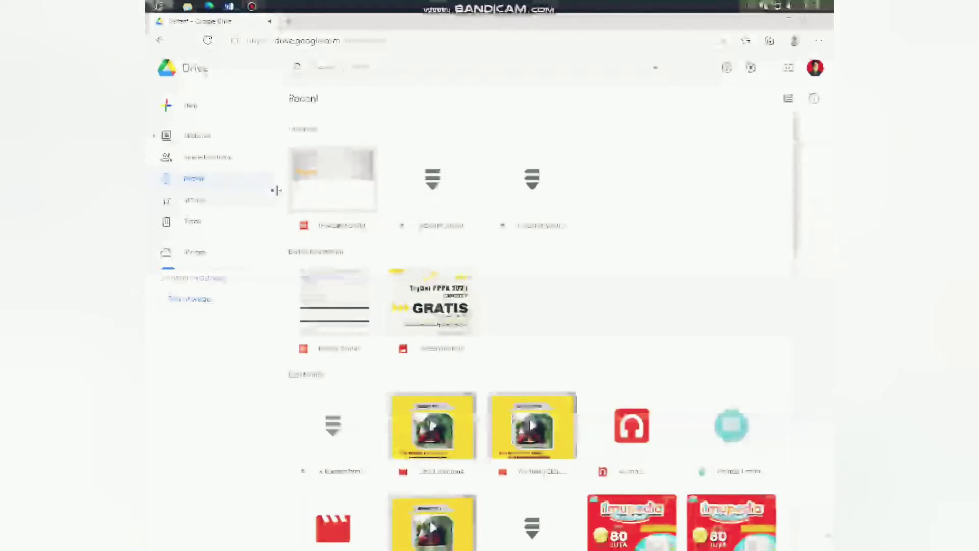
click(199, 203)
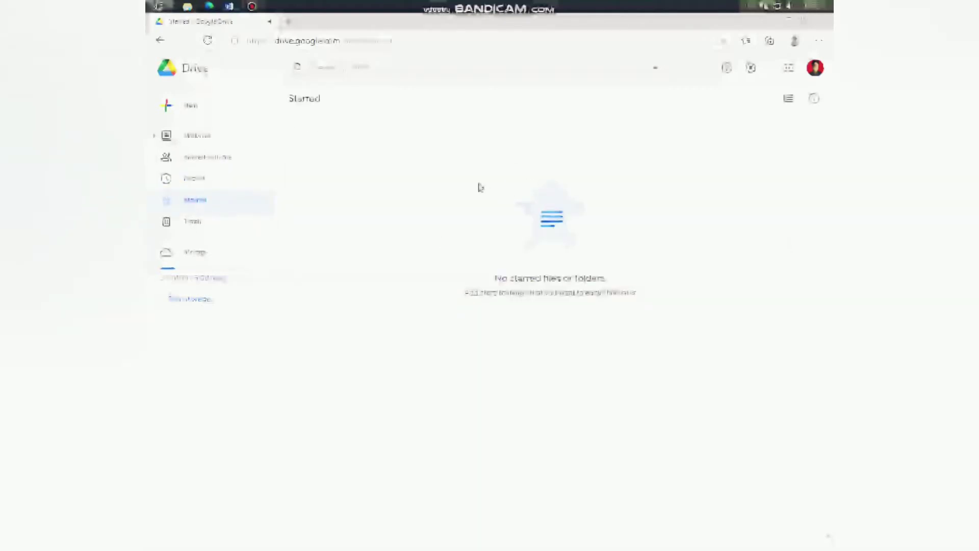
click(196, 223)
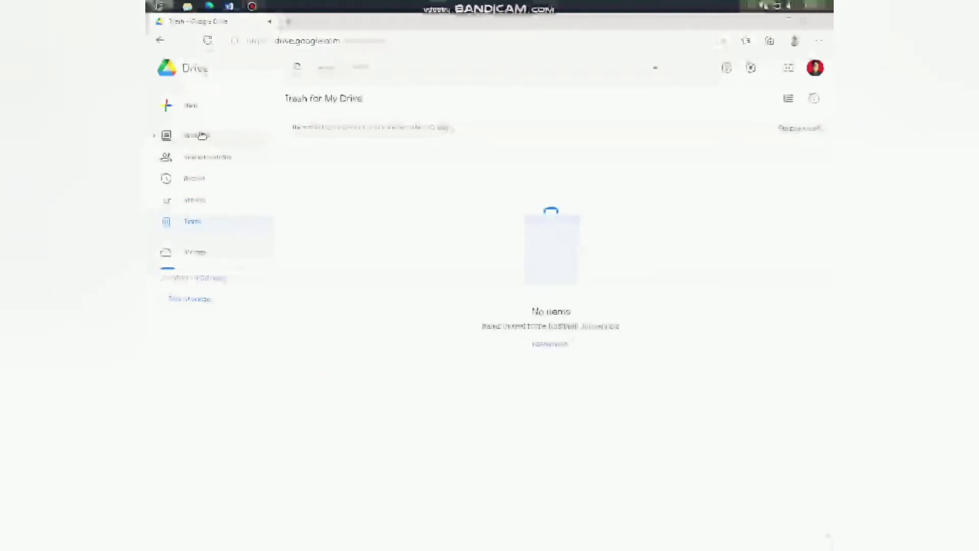
click(202, 135)
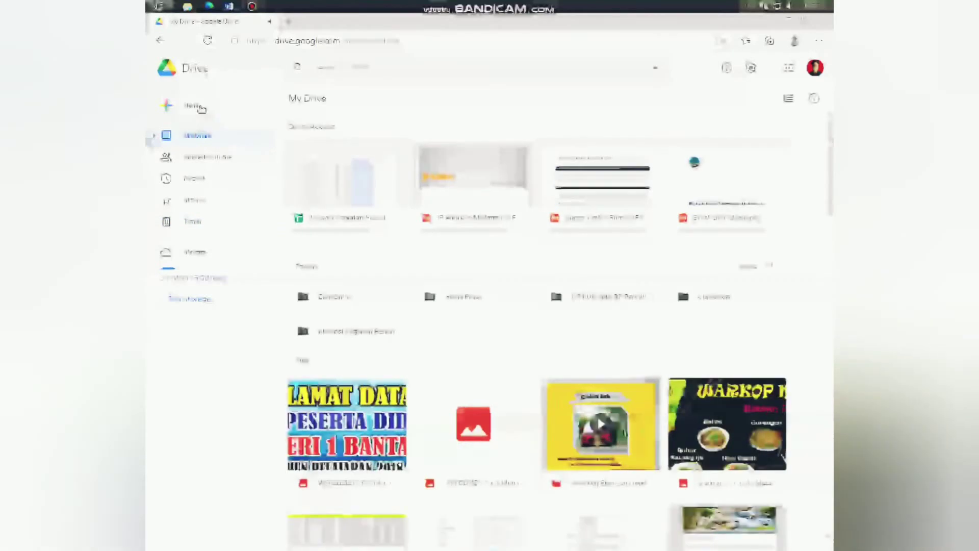
Examine the options for creating new items in Drive, including Google Docs, Slides, Forms and More, then dismiss them.
click(207, 108)
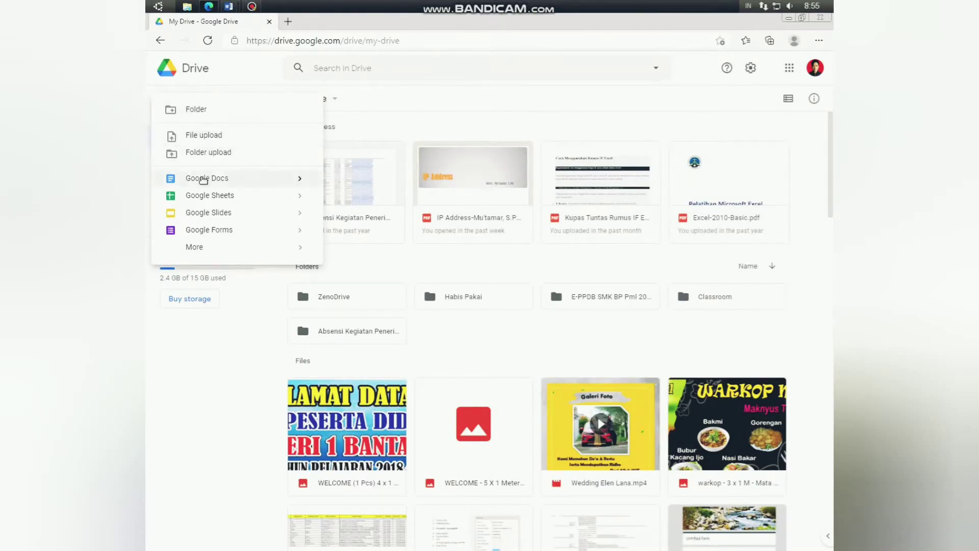
mouse_move(305, 182)
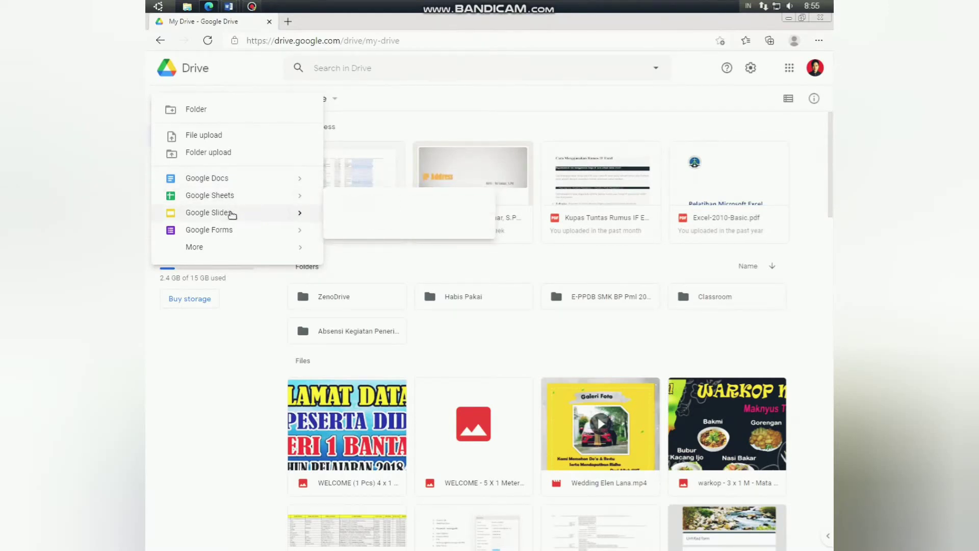
mouse_move(304, 216)
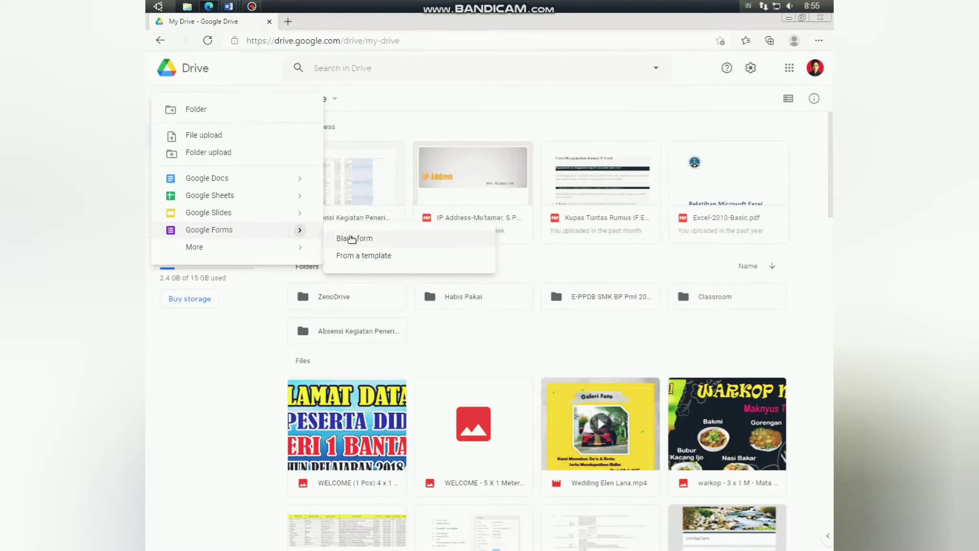
mouse_move(296, 249)
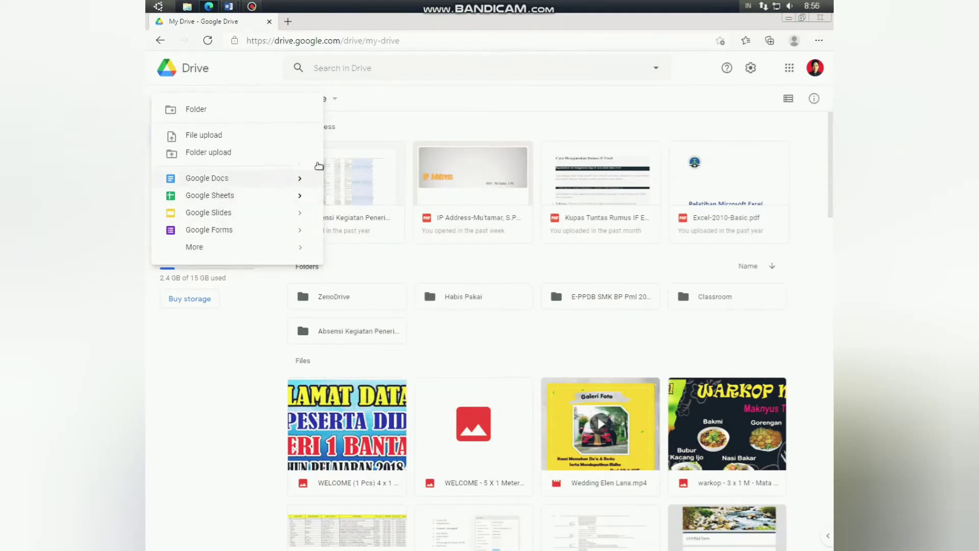
click(467, 106)
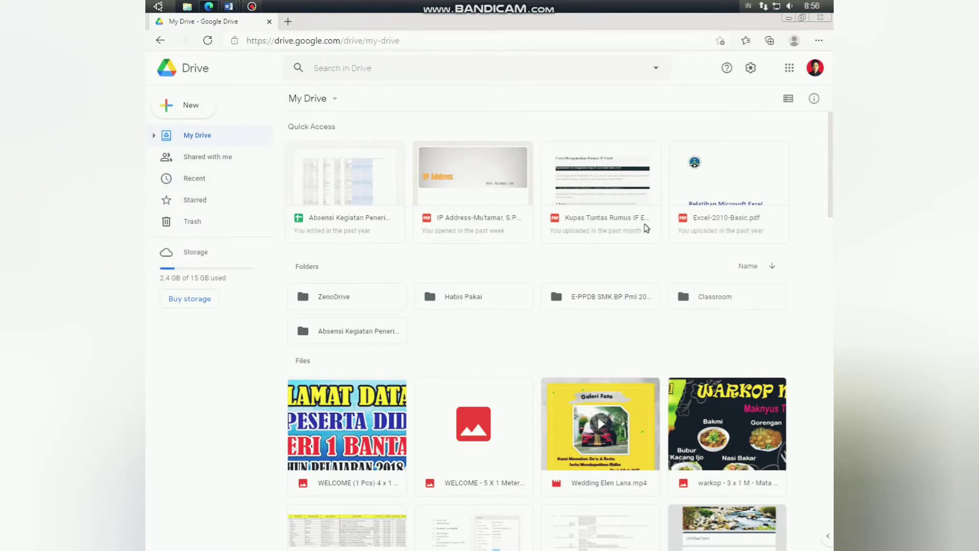
Upload the smanba image file from the Desktop to My Drive.
click(193, 106)
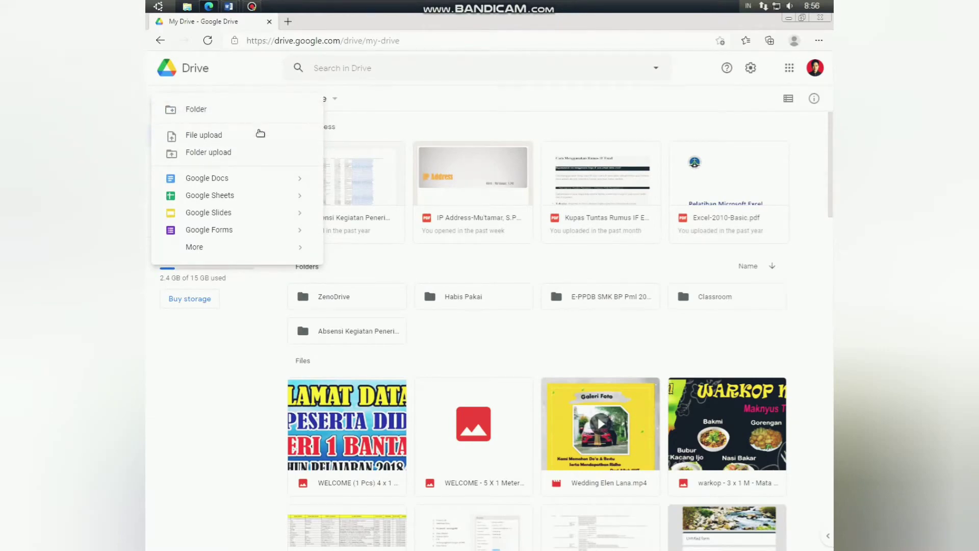
click(228, 137)
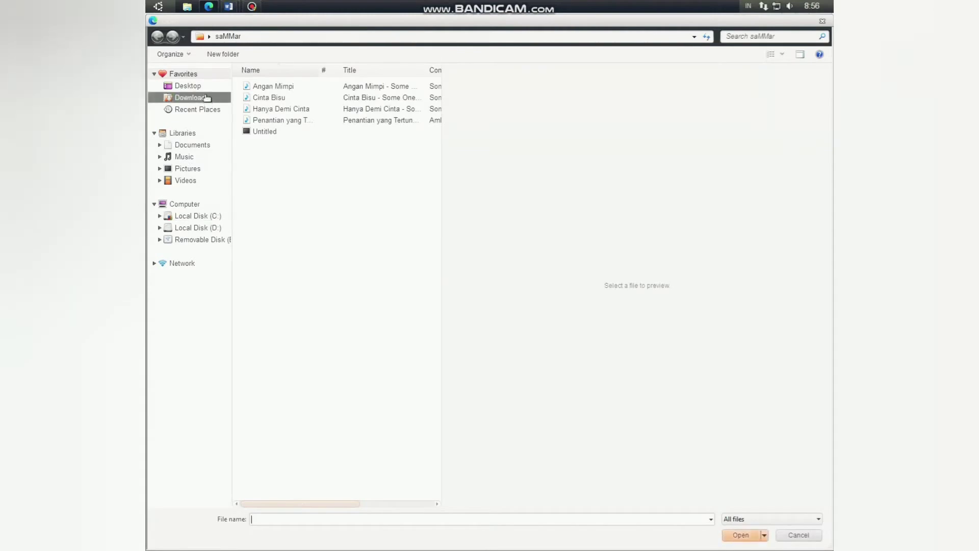
click(190, 85)
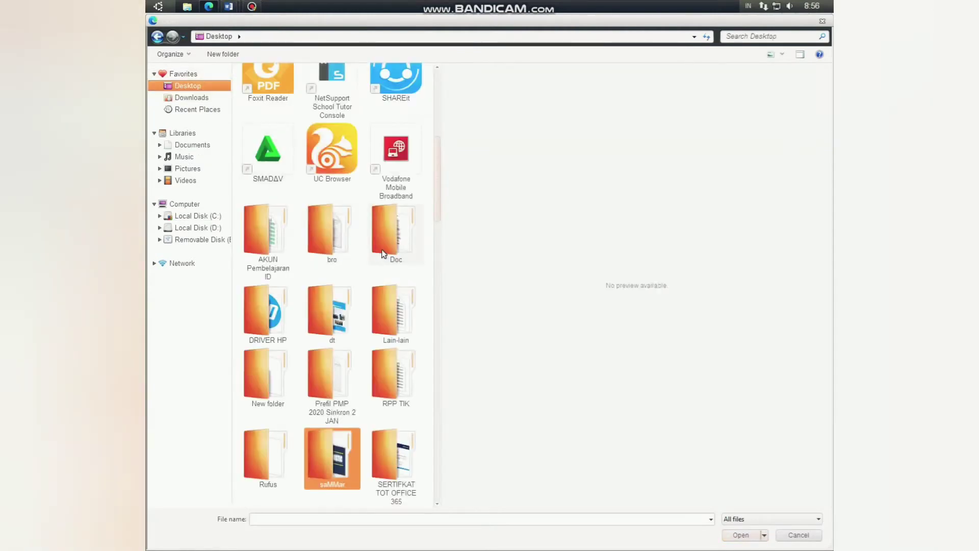
scroll(374, 247, down, 5)
scroll(362, 245, down, 10)
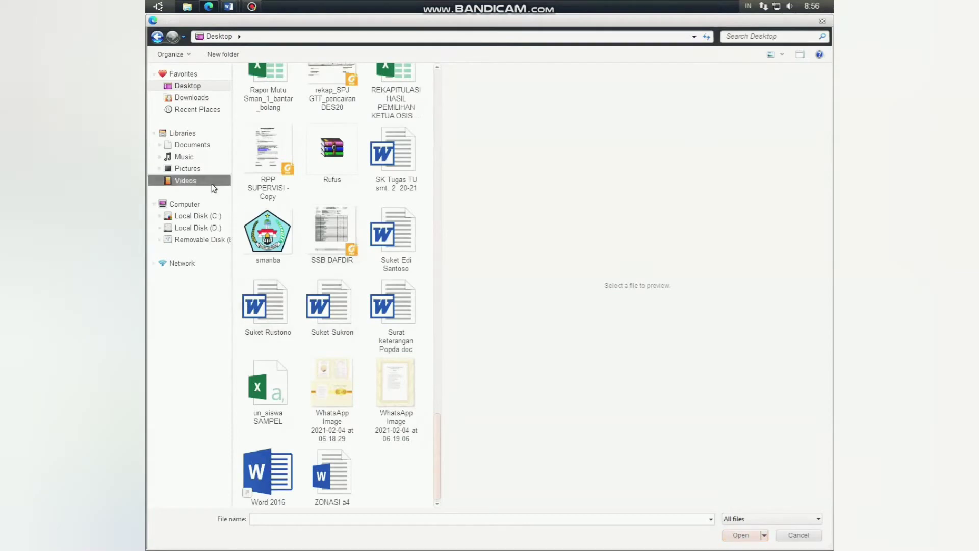
click(267, 258)
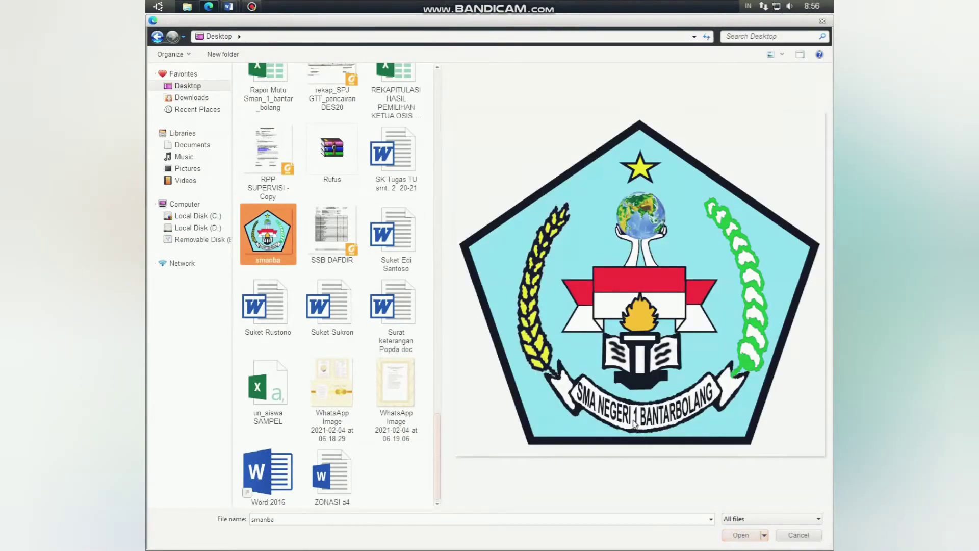
click(749, 536)
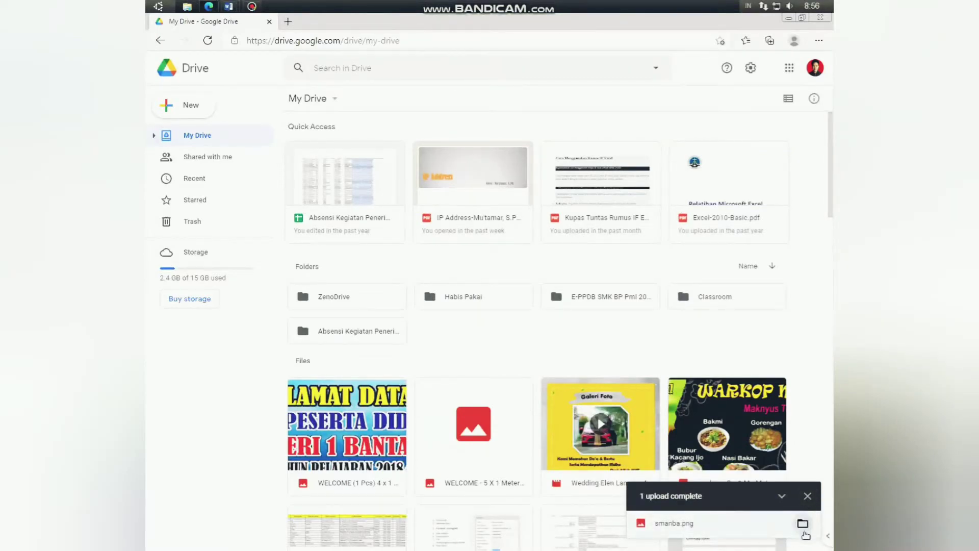
Dismiss the upload notice and reload the My Drive page.
click(807, 496)
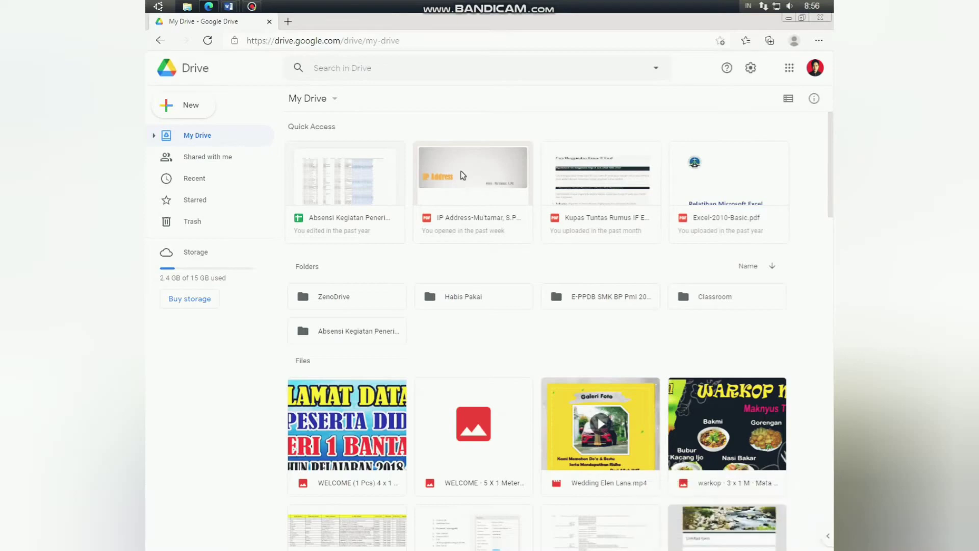
click(449, 36)
key(Return)
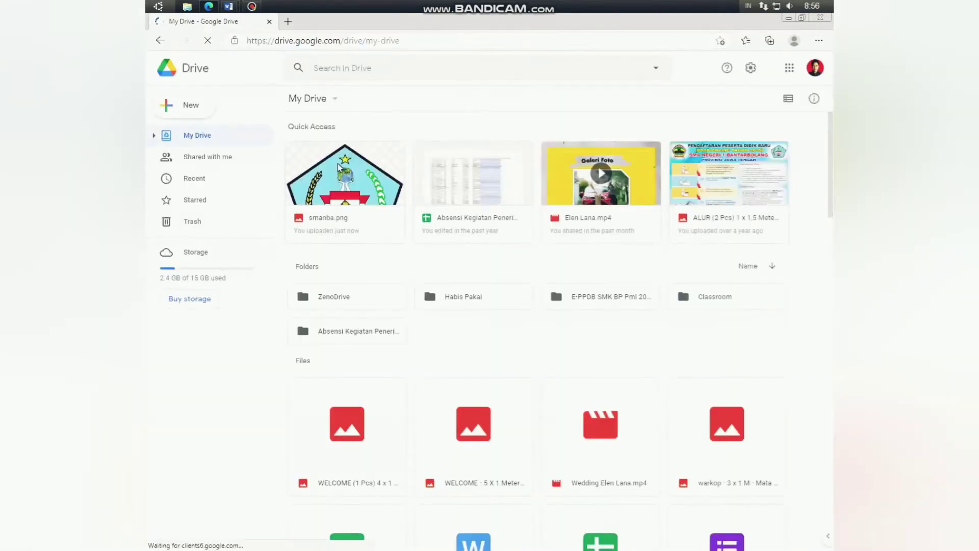
View the Desktop folders offered for a folder upload, then cancel without uploading.
click(199, 111)
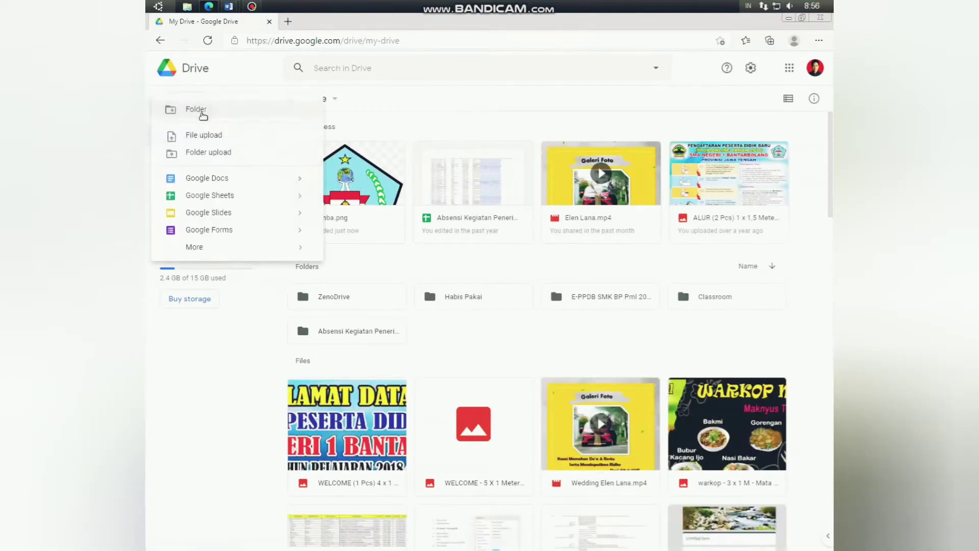
click(218, 153)
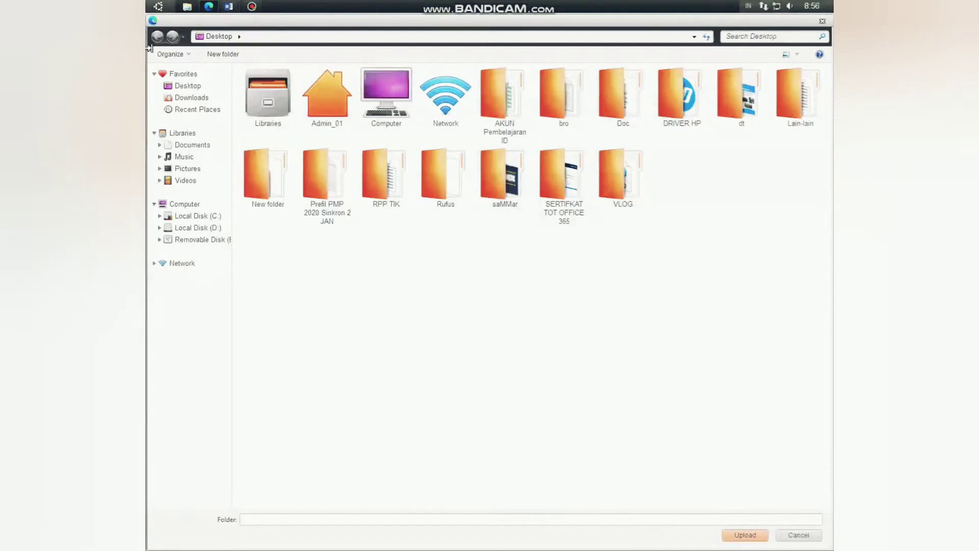
click(822, 23)
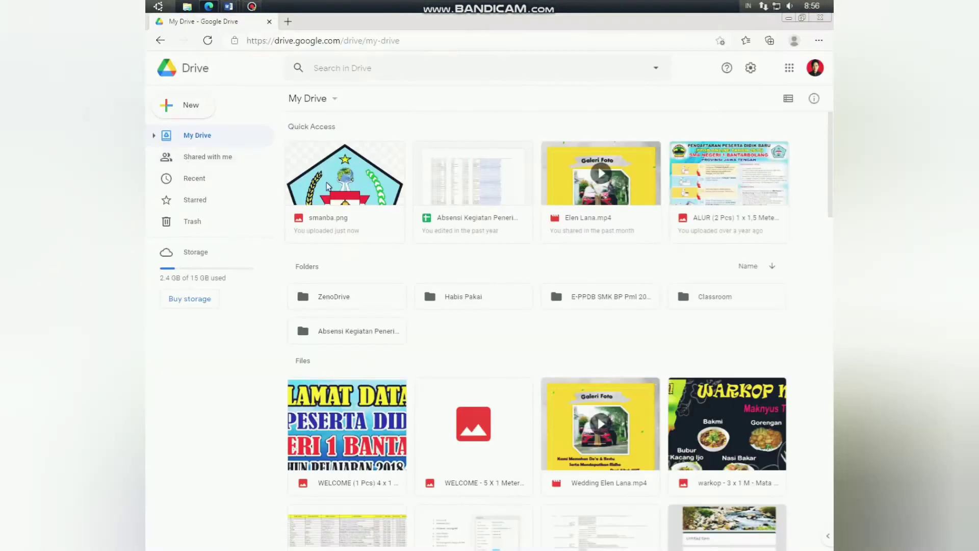
Create a blank Google Docs document from My Drive.
click(196, 110)
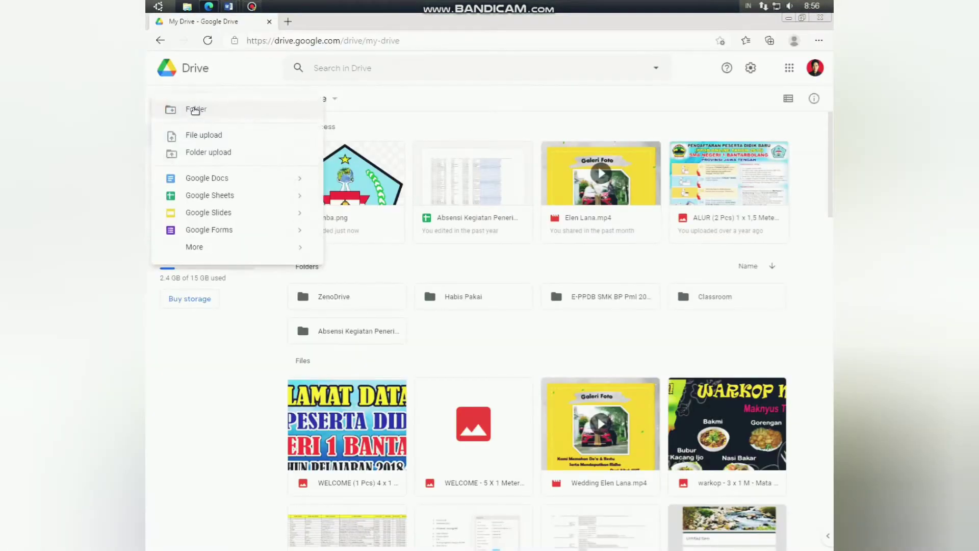
mouse_move(300, 181)
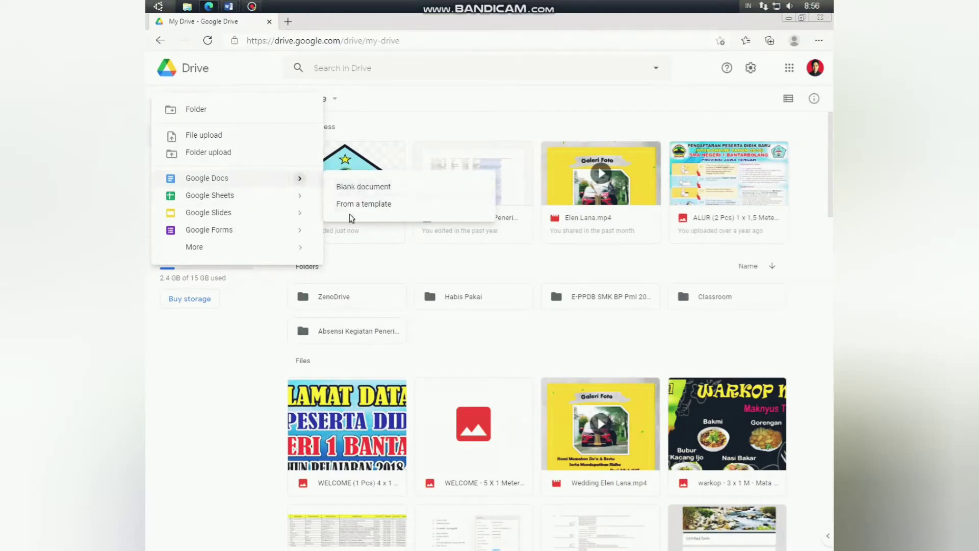
click(356, 187)
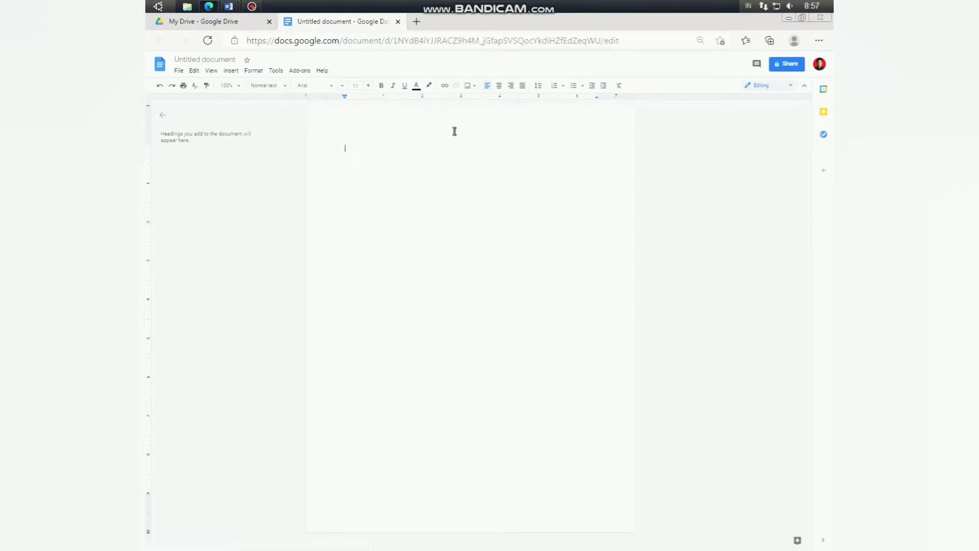
key(ctrl+plus)
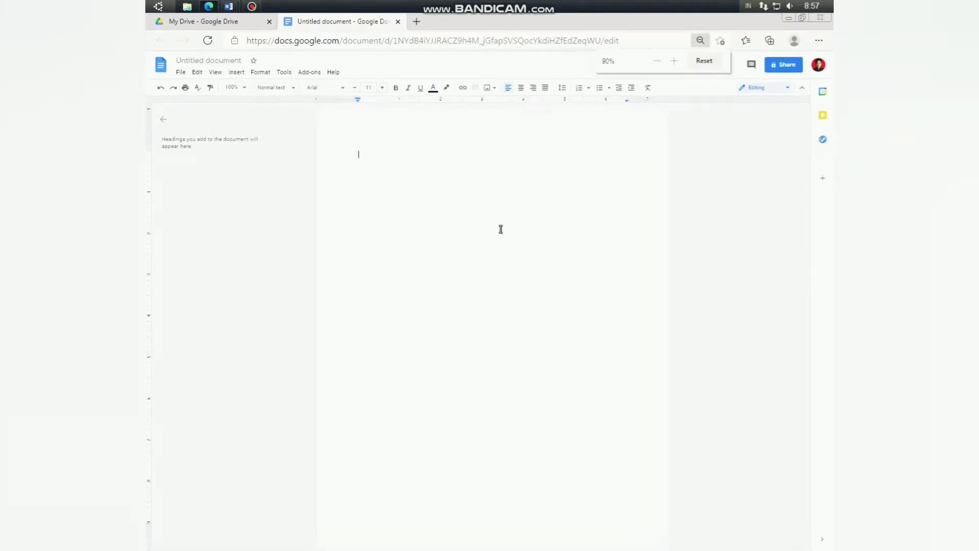
click(676, 61)
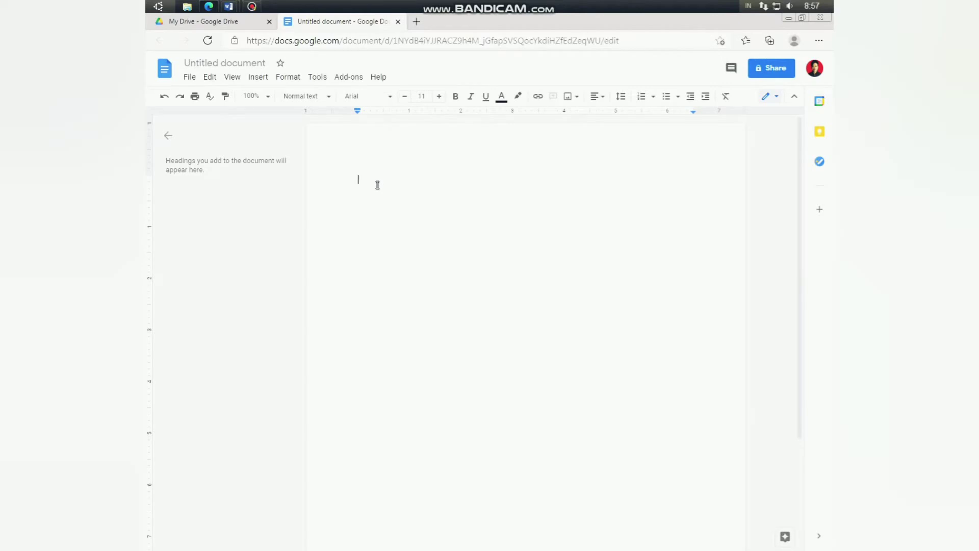
Enter the text "KEGUNAANYA SAMA SEPERTI MS WORD" in the blank document.
text(smaa)
key(BackSpace)
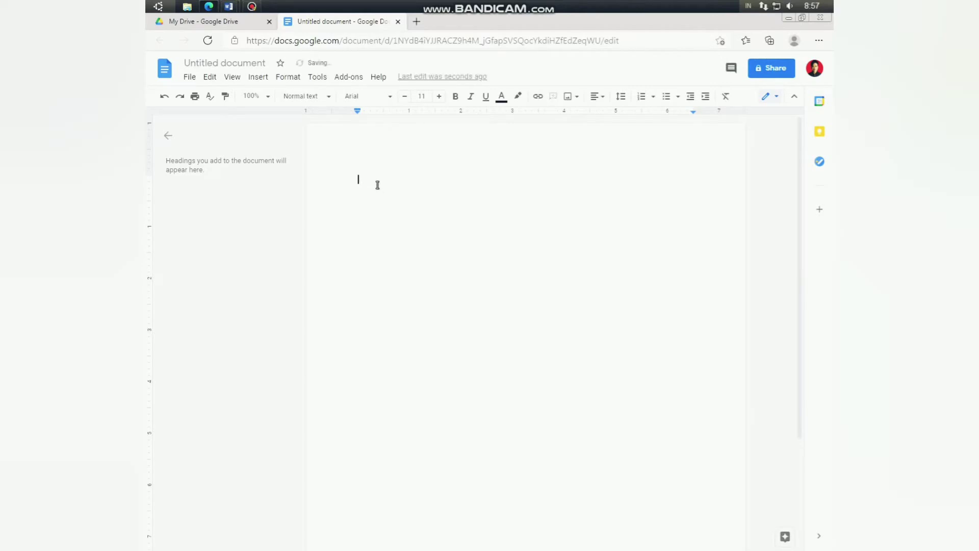
text(K)
key(BackSpace)
text(KEGUNAANYA SAMA SEPERTI MS WORD)
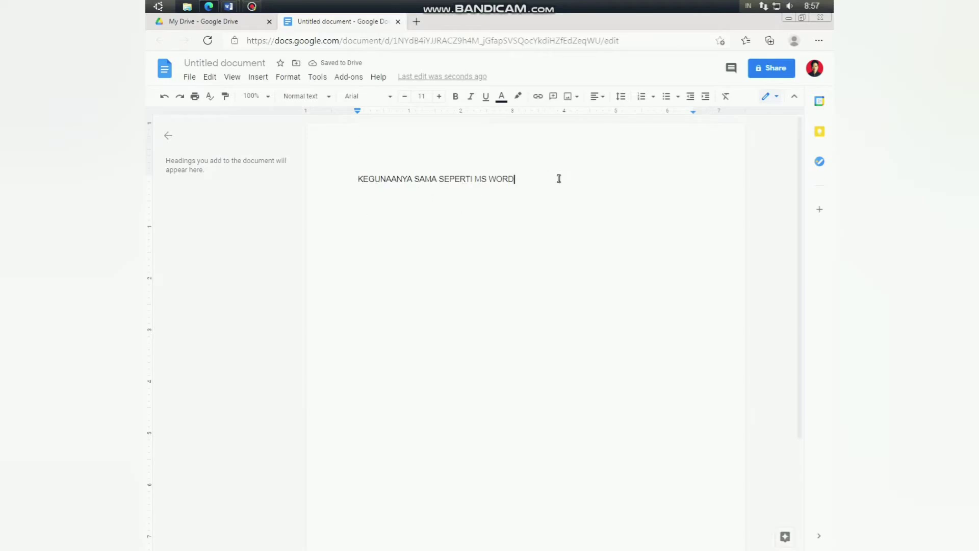
Look through the document's file, edit, view, insert and formatting commands, then dismiss them.
click(192, 77)
click(199, 78)
click(232, 77)
click(257, 77)
click(288, 78)
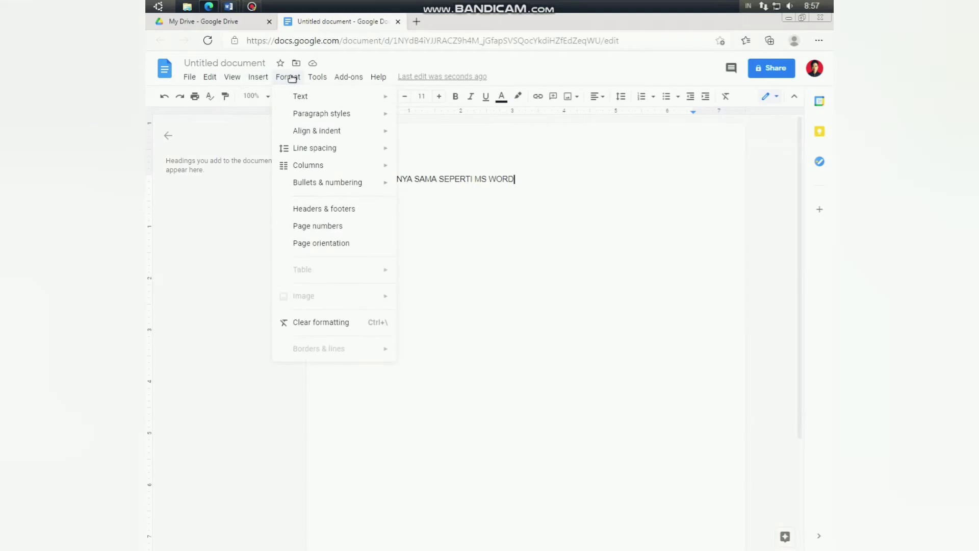
click(658, 182)
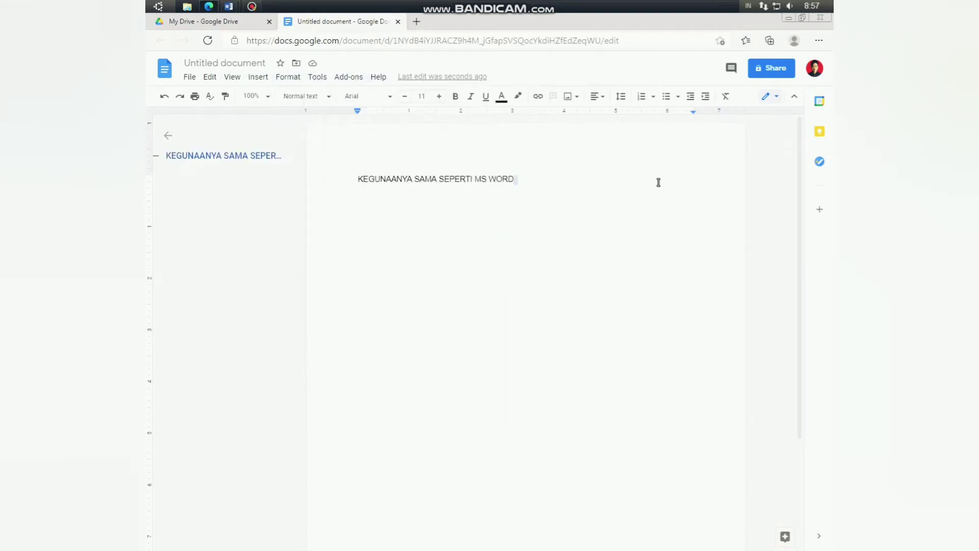
Insert a blank line above the document's text, then select the word KEGUNAANYA and deselect it.
click(356, 177)
key(Return)
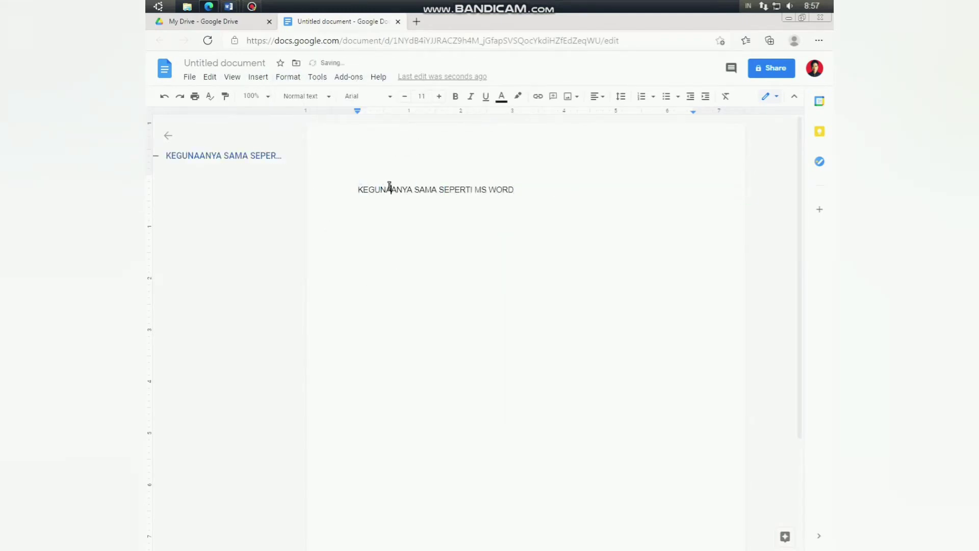
double_click(391, 189)
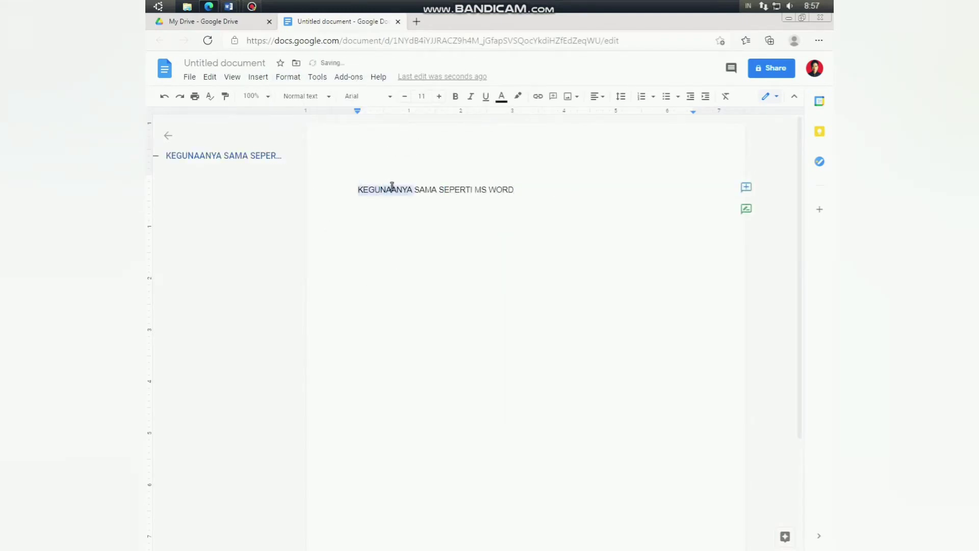
click(497, 190)
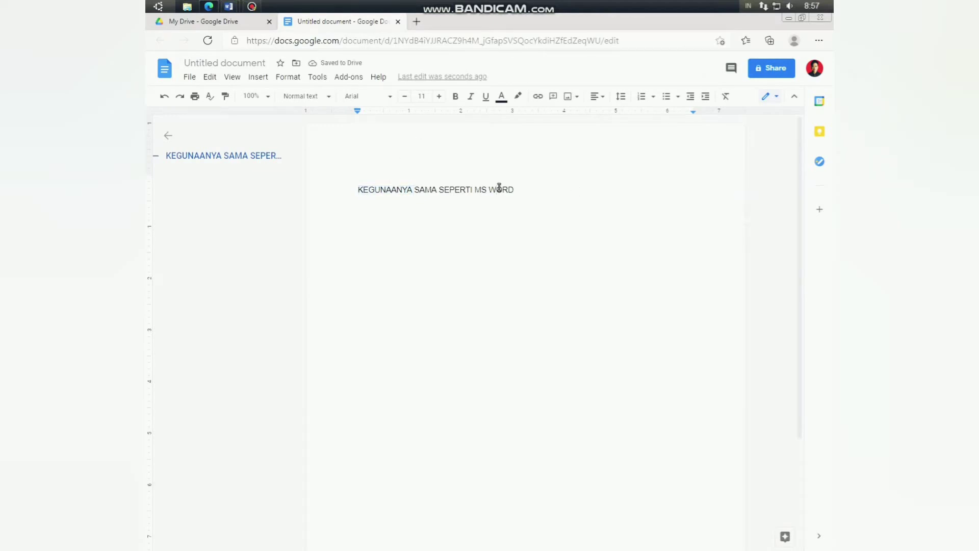
Return to My Drive and create a blank Google Sheets spreadsheet.
click(230, 26)
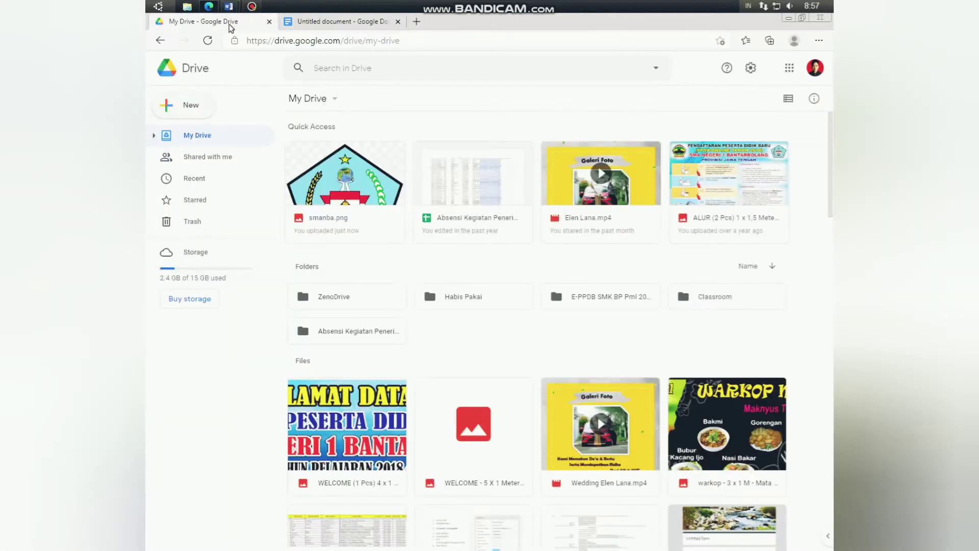
click(206, 108)
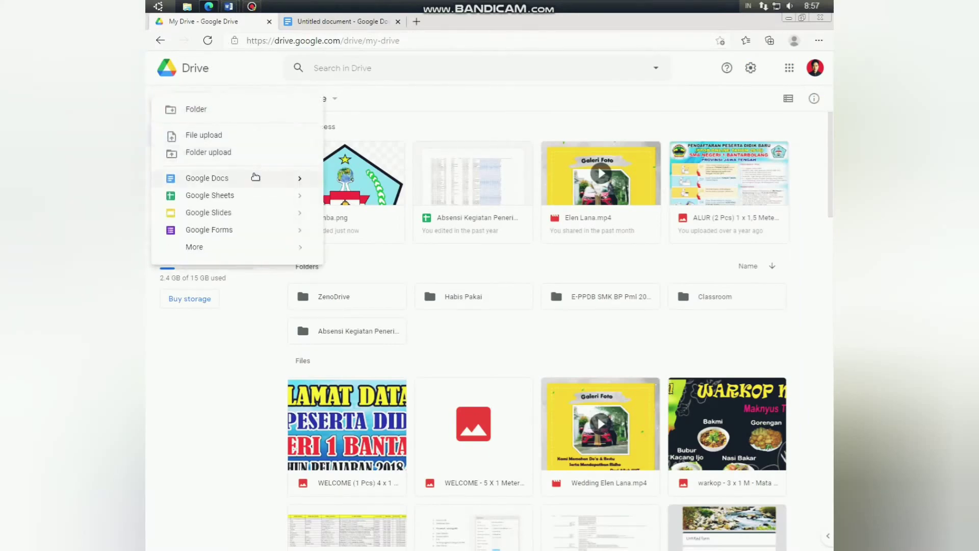
mouse_move(293, 199)
click(338, 205)
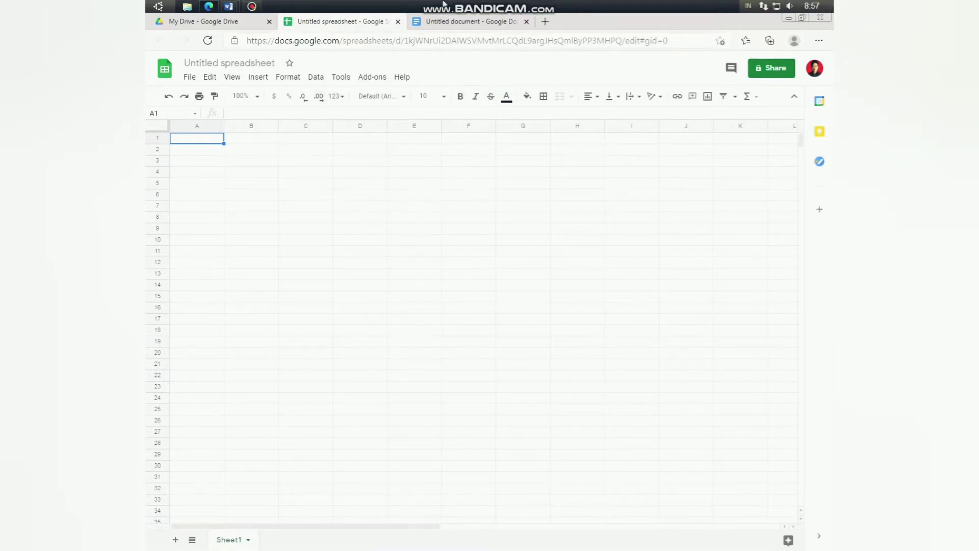
Enter "SAMA SEPERTI MS EXCEL" in cell A3 of the new spreadsheet.
click(377, 207)
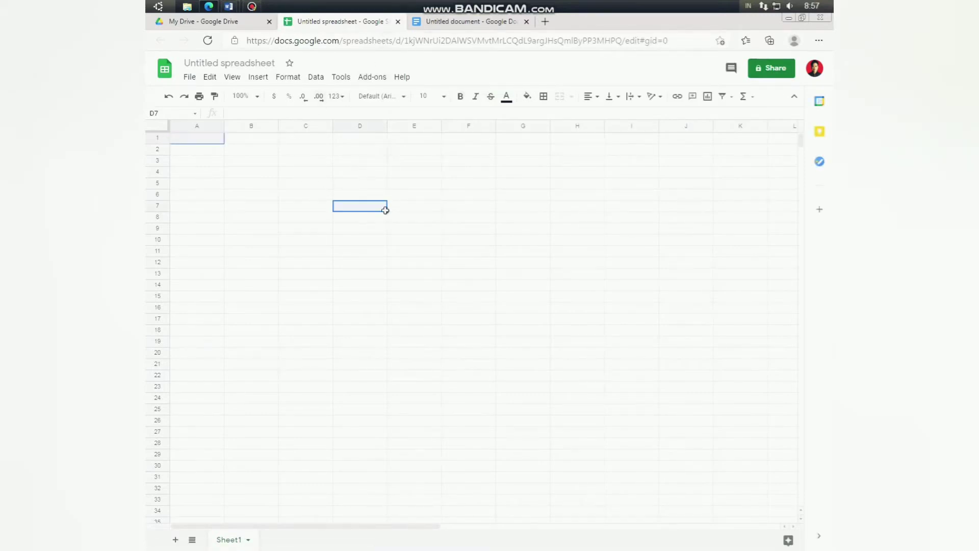
click(223, 162)
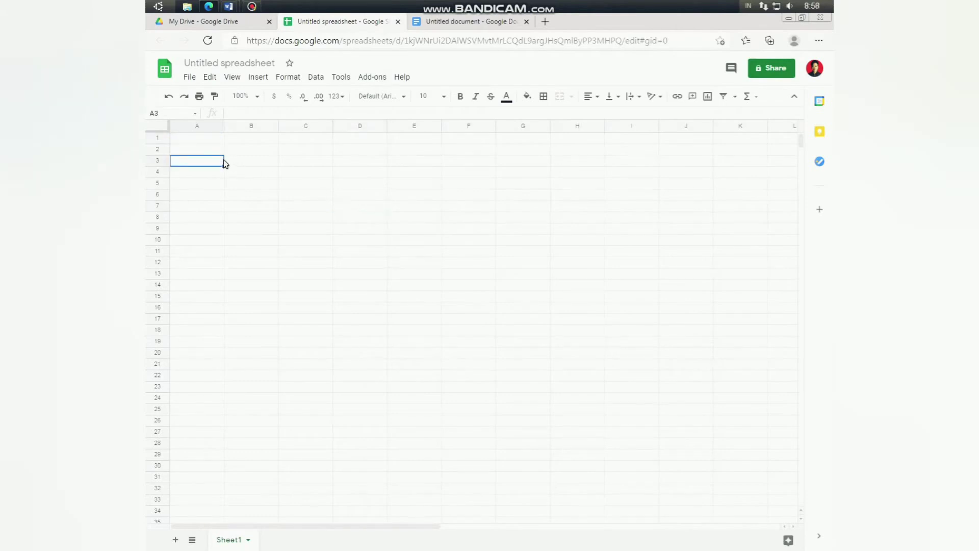
text(SAMA SEPERTI MS E)
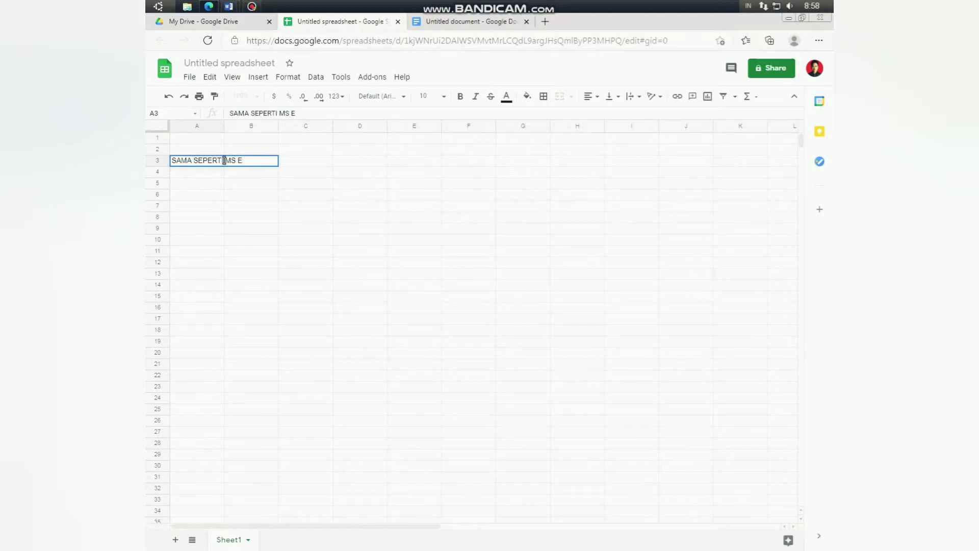
text(XCEL)
key(Return)
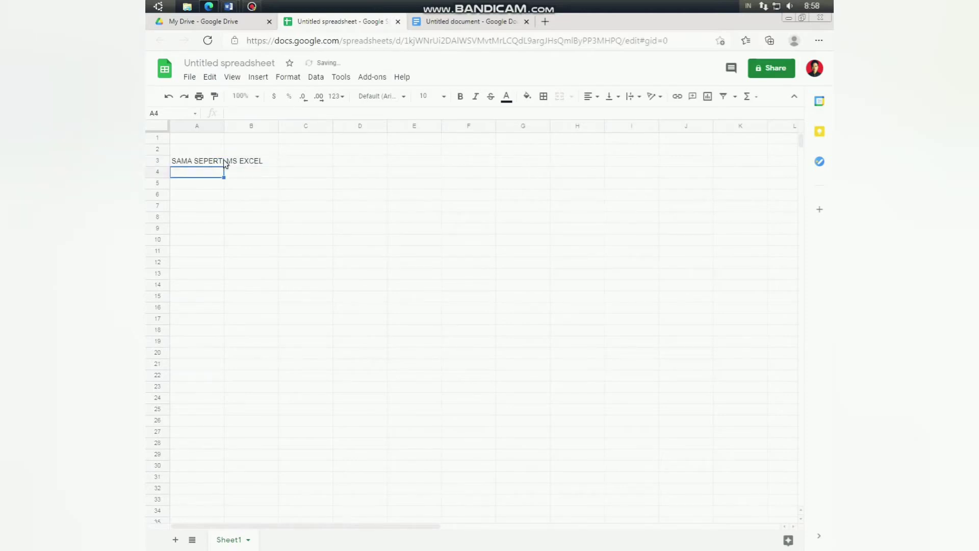
Look through the spreadsheet's editing commands, add-ons and font size choices without changing anything.
click(224, 160)
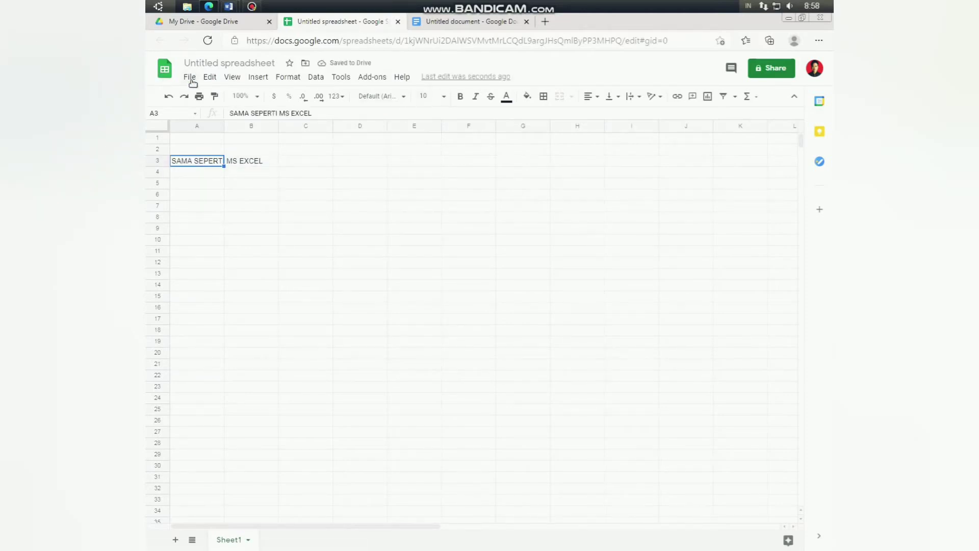
click(209, 77)
mouse_move(368, 79)
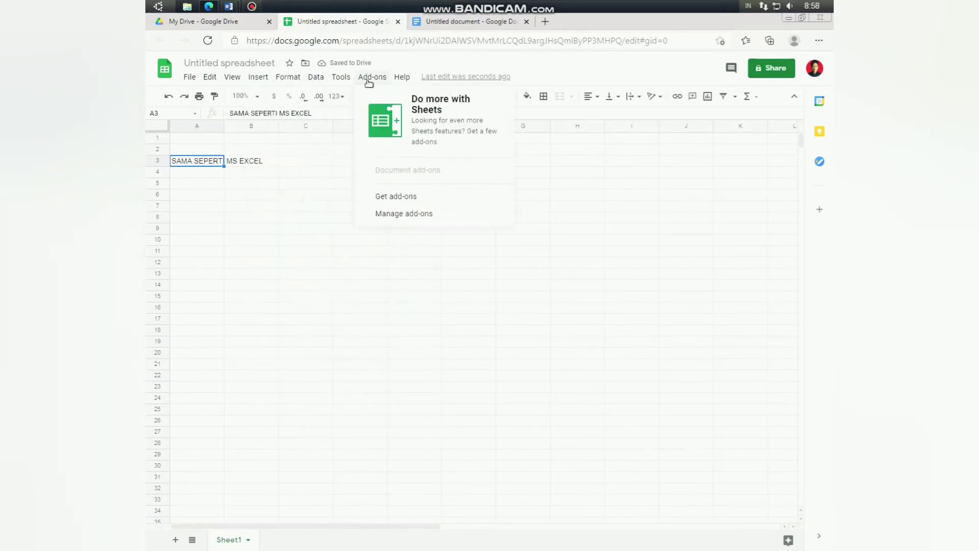
click(260, 194)
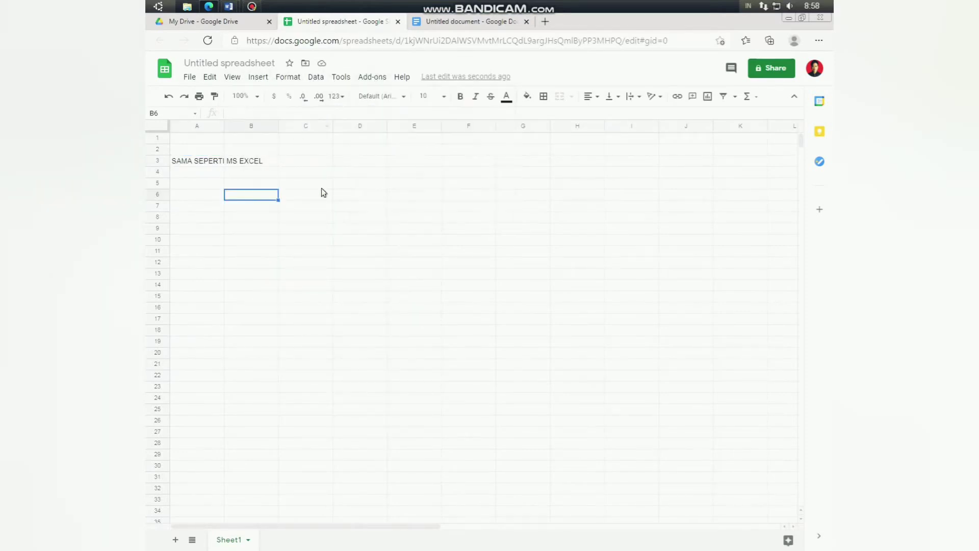
click(446, 97)
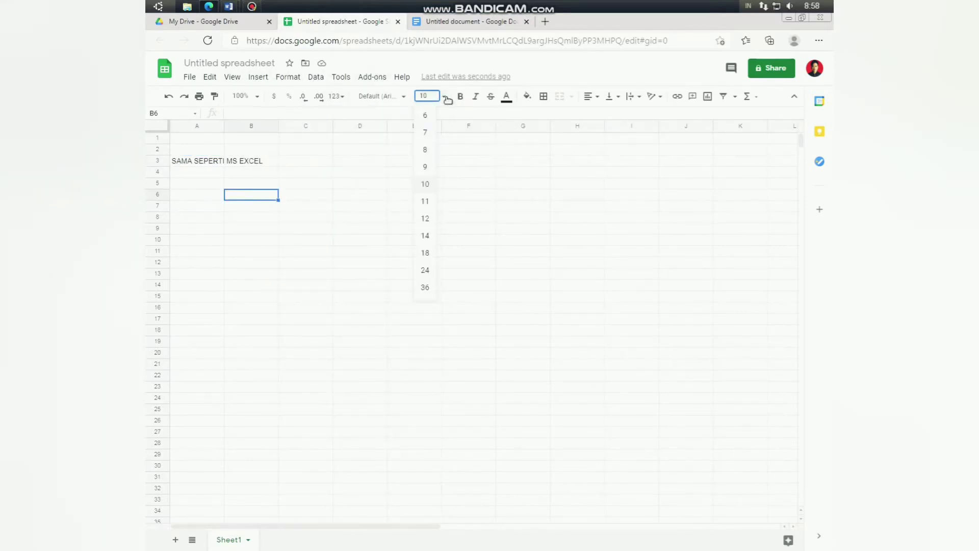
click(448, 98)
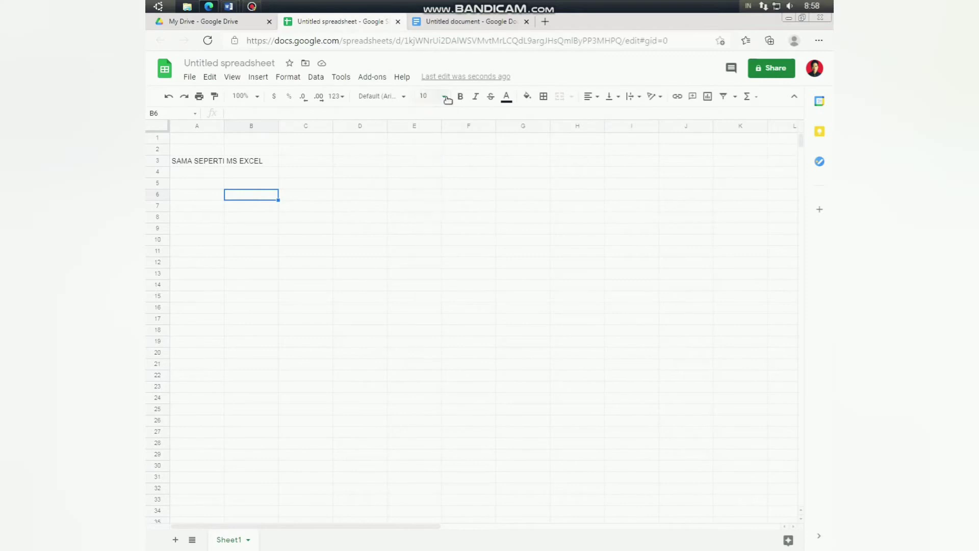
Return to My Drive and create a new Google Slides presentation.
click(231, 21)
click(200, 113)
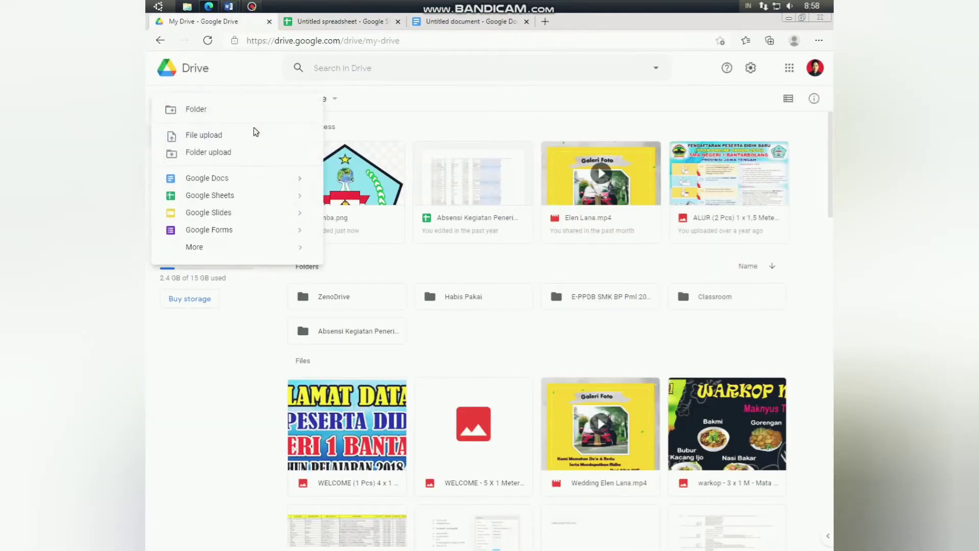
click(221, 214)
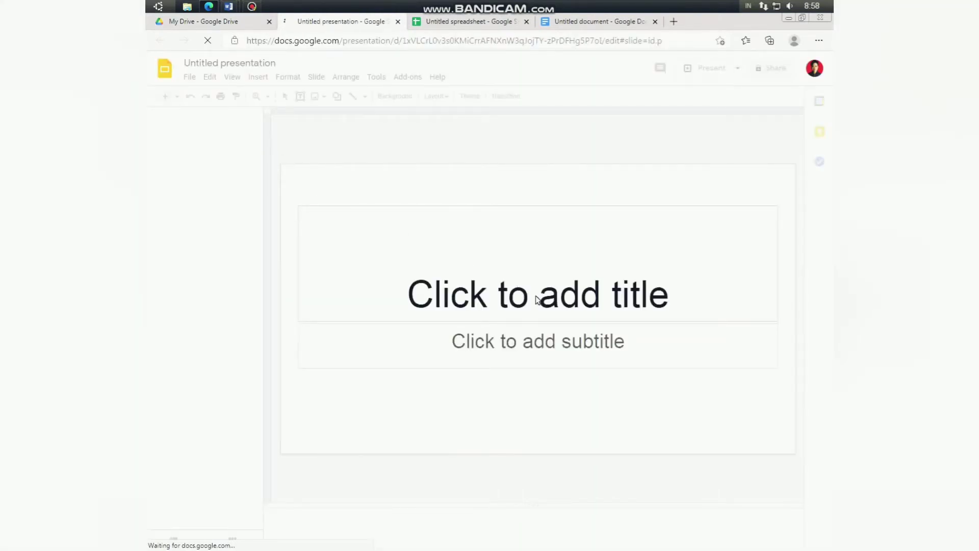
Enter a title starting with "SAMA" on the first slide.
text(SAMA SP)
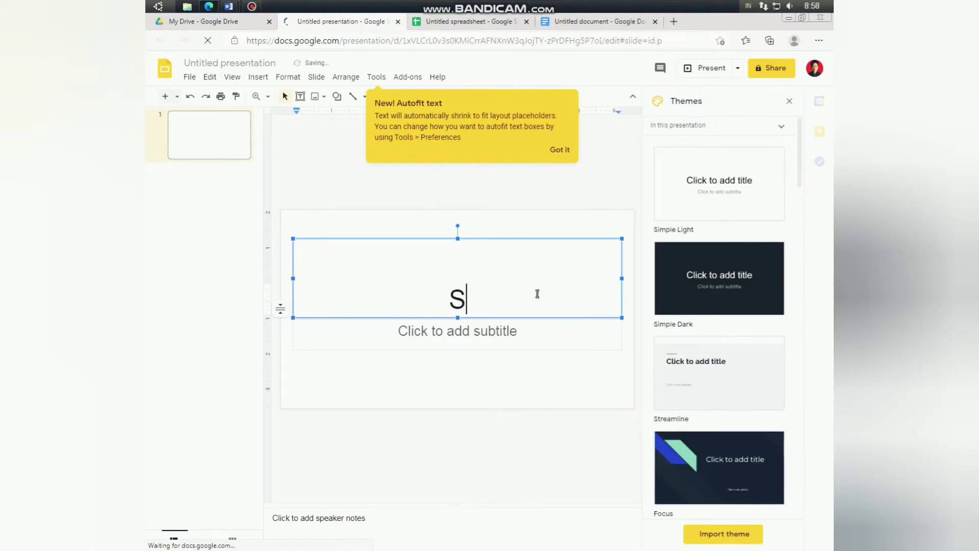